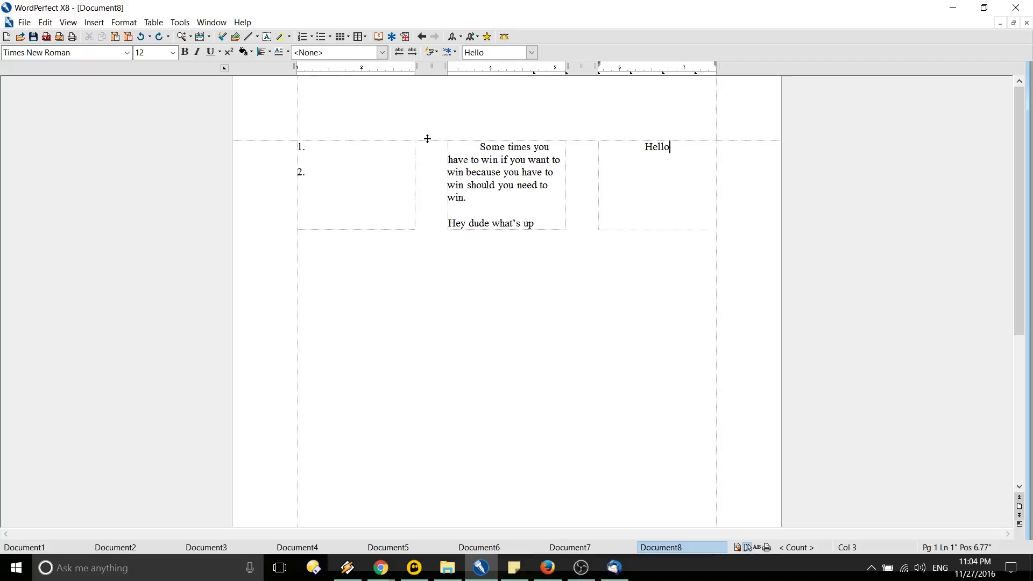
Raise Document8's top margin to 0.5 inch and adjust the bottom margin guideline.
{"action": "left_click_drag", "start_coordinate": [427, 139], "coordinate": [428, 108]}
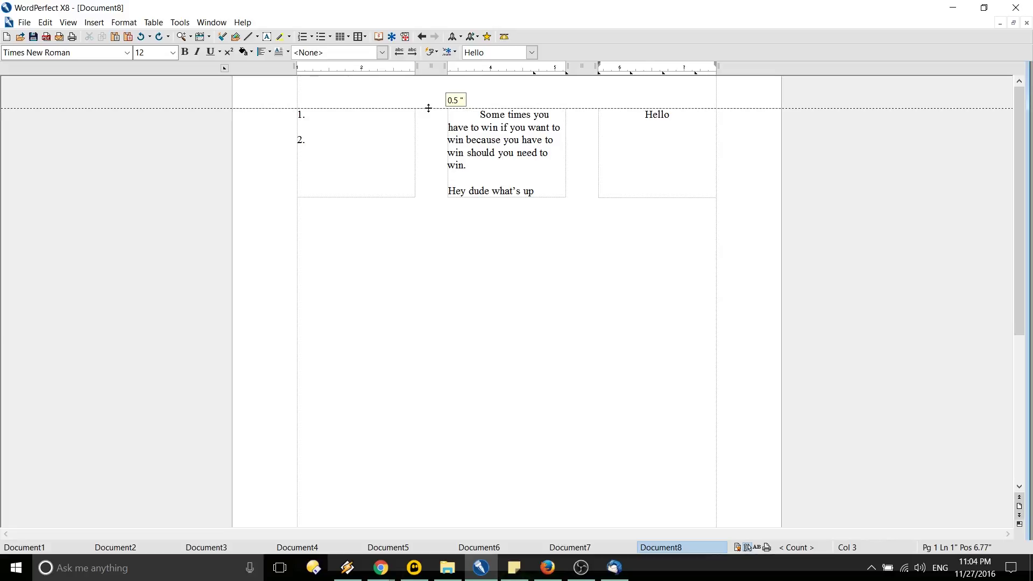
{"action": "left_click_drag", "start_coordinate": [428, 108], "coordinate": [428, 108]}
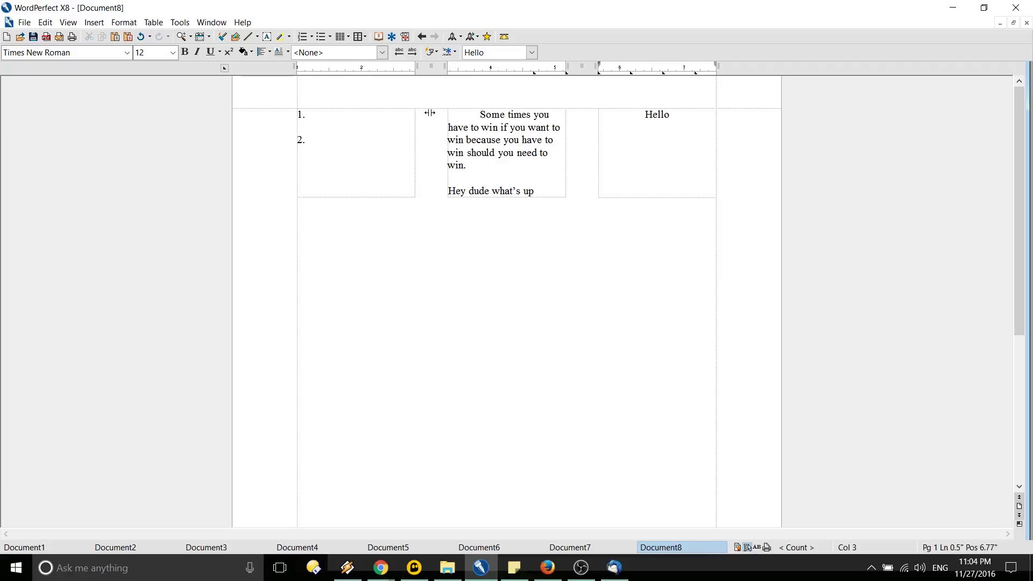
{"action": "key", "text": "ctrl+z"}
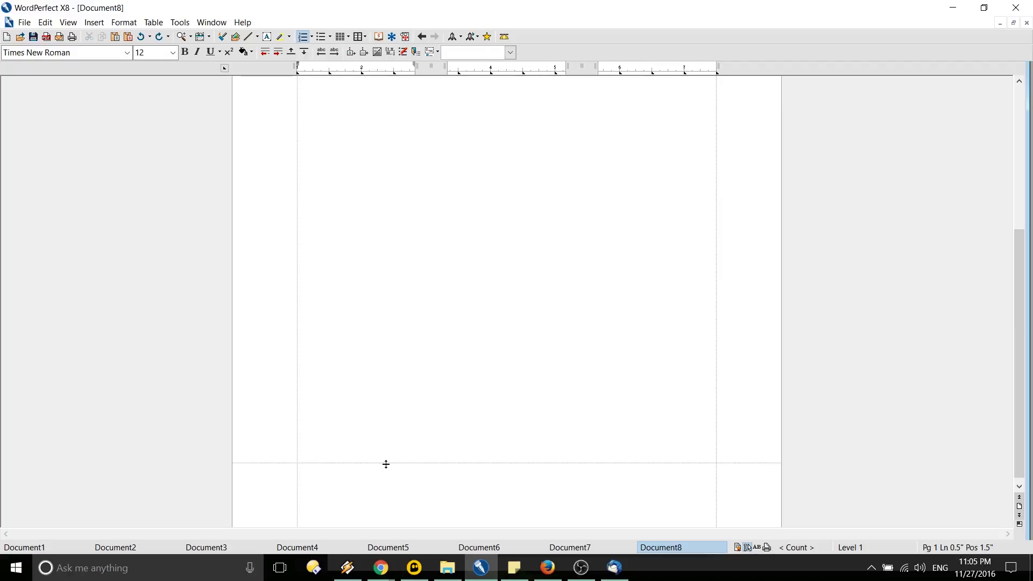
{"action": "mouse_move", "coordinate": [385, 463]}
{"action": "left_mouse_down"}
{"action": "mouse_move", "coordinate": [385, 475]}
{"action": "mouse_move", "coordinate": [395, 462]}
{"action": "left_mouse_up"}
{"action": "scroll", "coordinate": [583, 369], "scroll_direction": "up", "scroll_amount": 6}
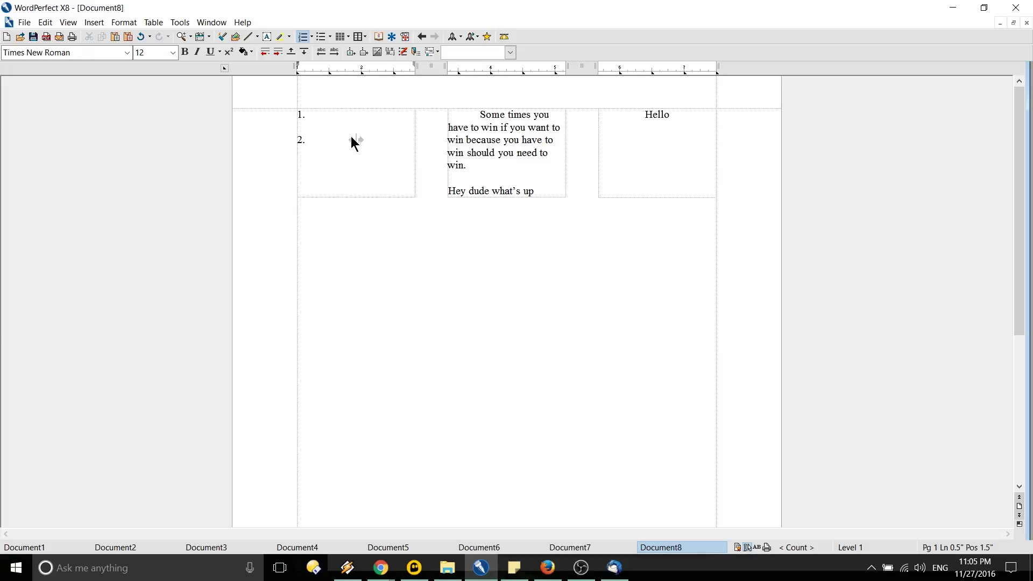
Widen the table's first column by dragging its borders leftward.
{"action": "left_click_drag", "start_coordinate": [417, 140], "coordinate": [437, 159]}
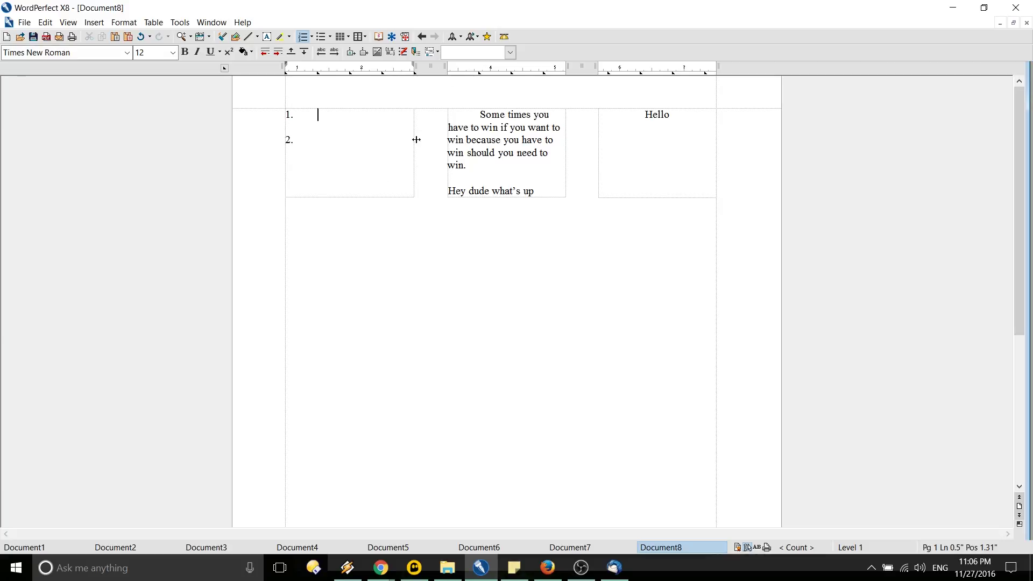
{"action": "left_click_drag", "start_coordinate": [414, 148], "coordinate": [432, 146]}
{"action": "left_click_drag", "start_coordinate": [286, 151], "coordinate": [267, 151]}
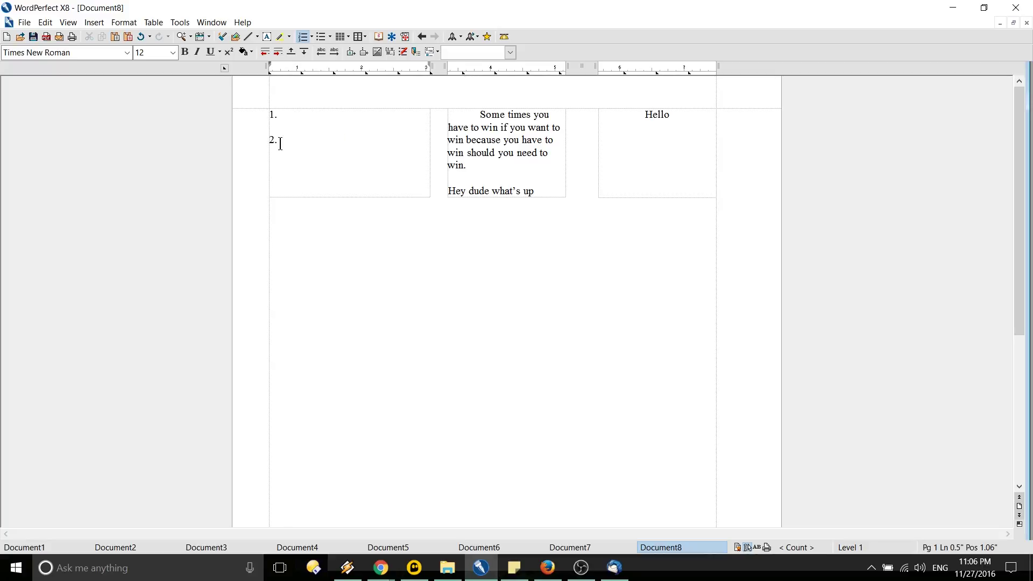
Undo the blank lines added below the table and pull the left margin out to 0.25 inch.
{"action": "left_click", "coordinate": [399, 228]}
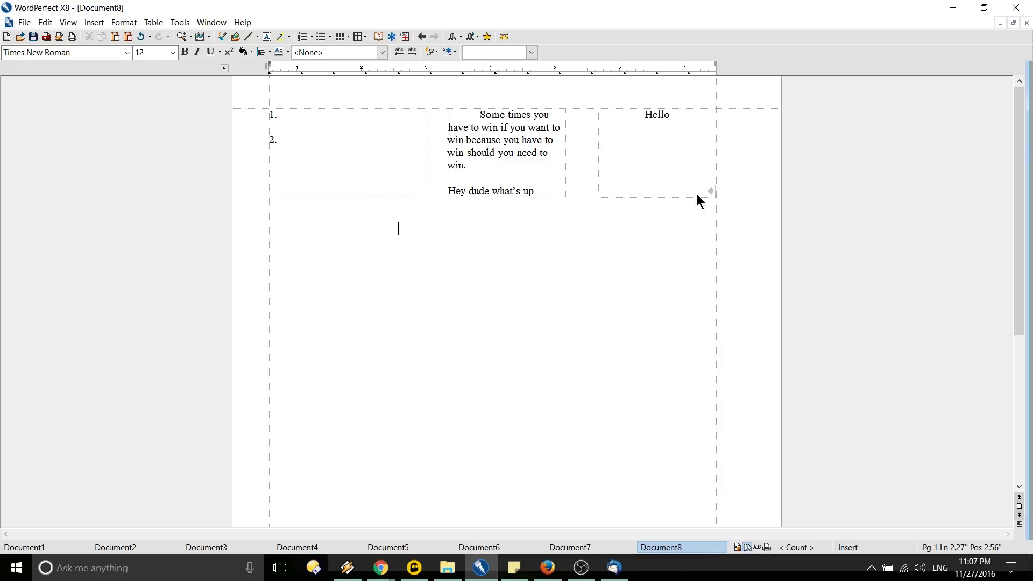
{"action": "left_click", "coordinate": [275, 237]}
{"action": "key", "text": "ctrl+z"}
{"action": "left_click_drag", "start_coordinate": [267, 216], "coordinate": [249, 217]}
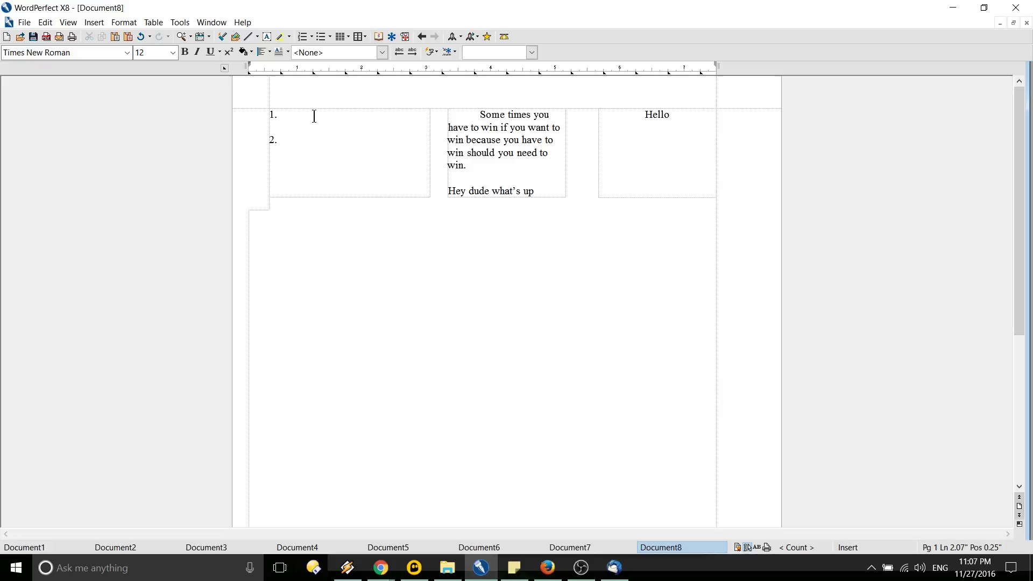
Create a new blank document, Document9, from the File menu.
{"action": "left_click", "coordinate": [636, 216]}
{"action": "left_click", "coordinate": [24, 22]}
{"action": "left_click", "coordinate": [25, 23]}
{"action": "left_click", "coordinate": [25, 22]}
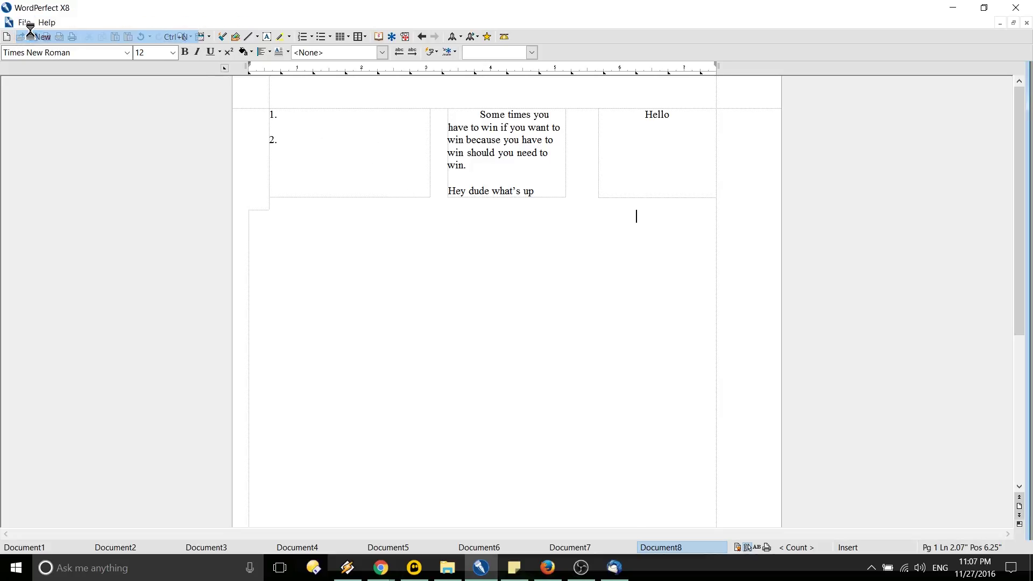
{"action": "left_click", "coordinate": [26, 34]}
Try moving Document9's left margin, then undo to restore the 1-inch default.
{"action": "left_click_drag", "start_coordinate": [295, 152], "coordinate": [265, 151]}
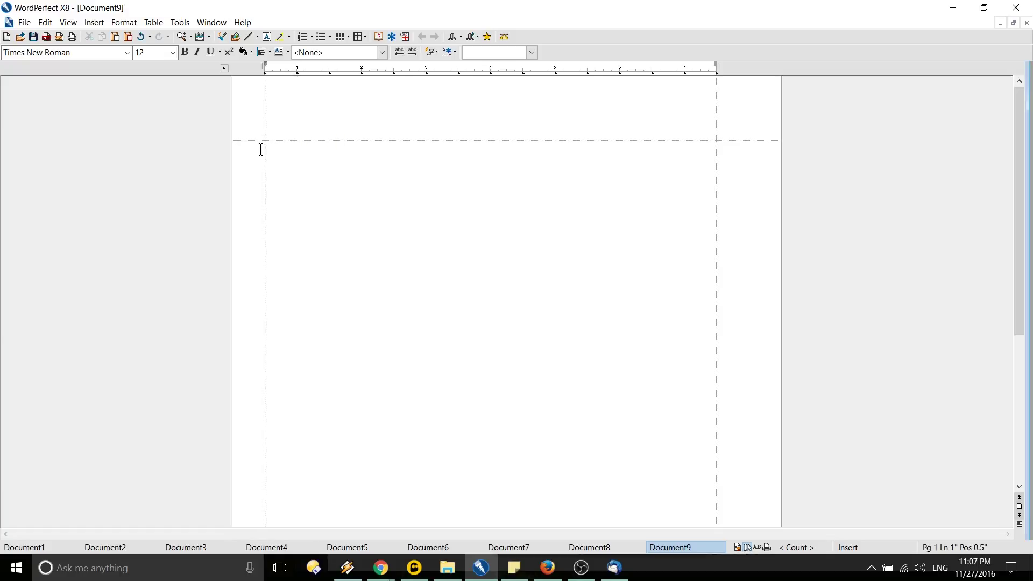
{"action": "scroll", "coordinate": [314, 316], "scroll_direction": "down", "scroll_amount": 5}
{"action": "scroll", "coordinate": [302, 369], "scroll_direction": "up", "scroll_amount": 4}
{"action": "scroll", "coordinate": [323, 234], "scroll_direction": "up", "scroll_amount": 1}
{"action": "key", "text": "ctrl+z"}
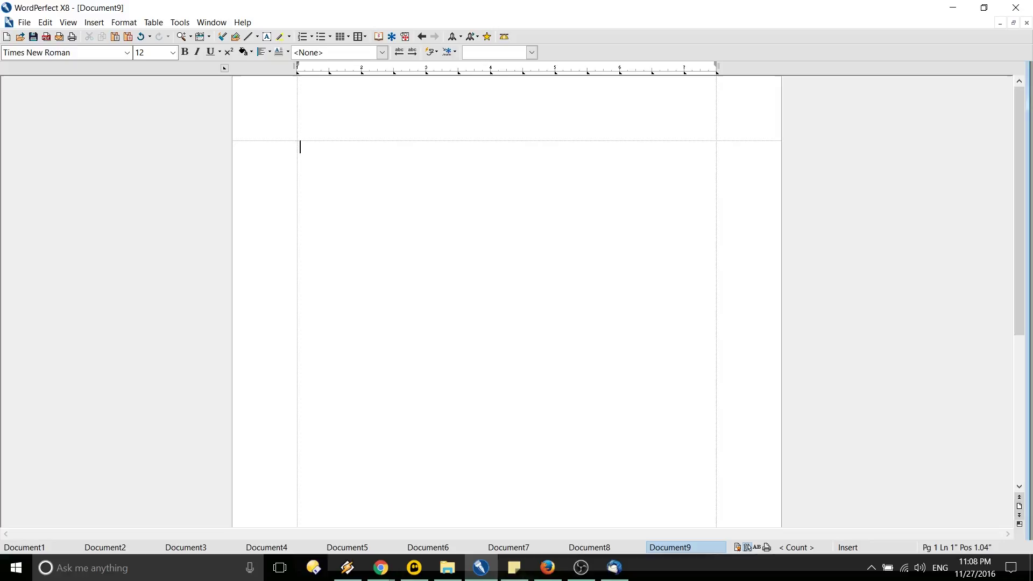
{"action": "key", "text": "ctrl+z"}
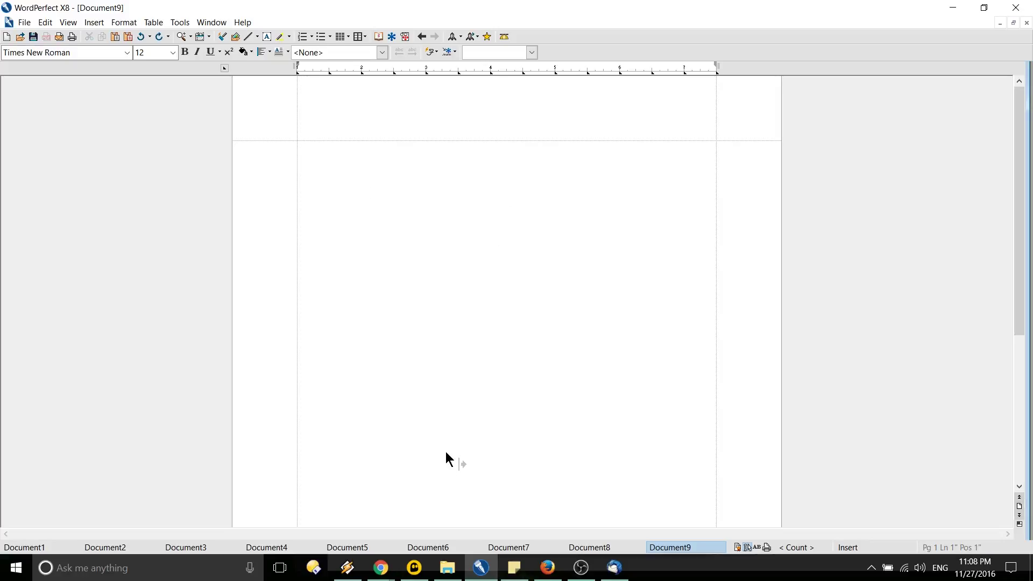
Type 'Title of the Book' mid-page and center it with Center justification.
{"action": "left_click", "coordinate": [461, 286]}
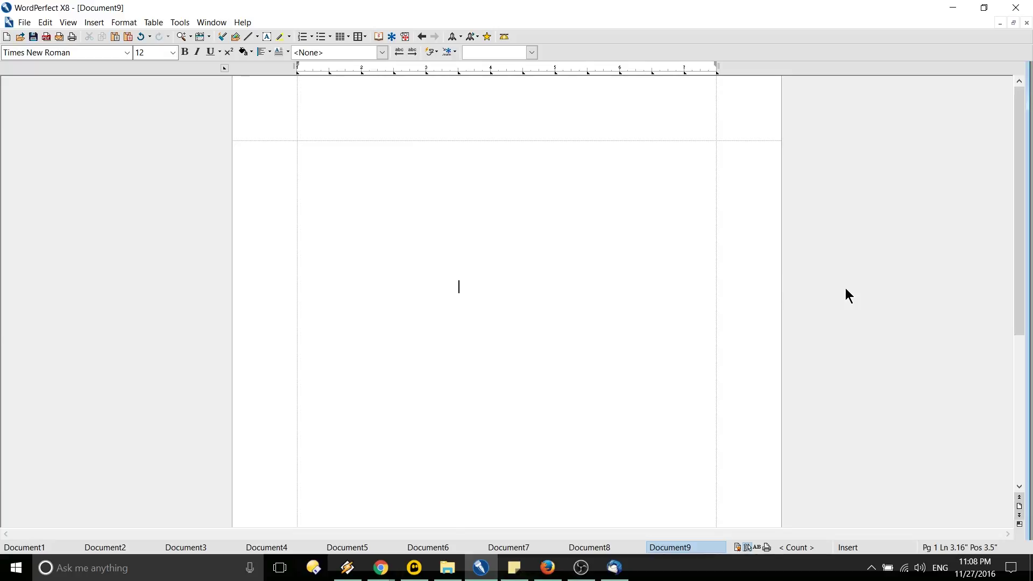
{"action": "type", "text": "Title of the Book"}
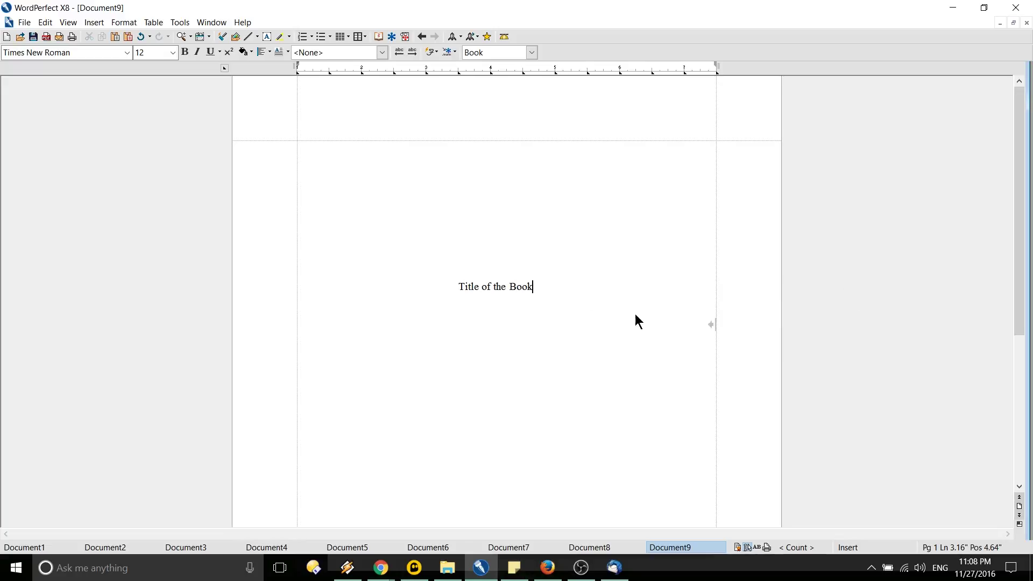
{"action": "key", "text": "Home"}
{"action": "left_click_drag", "start_coordinate": [532, 286], "coordinate": [457, 287]}
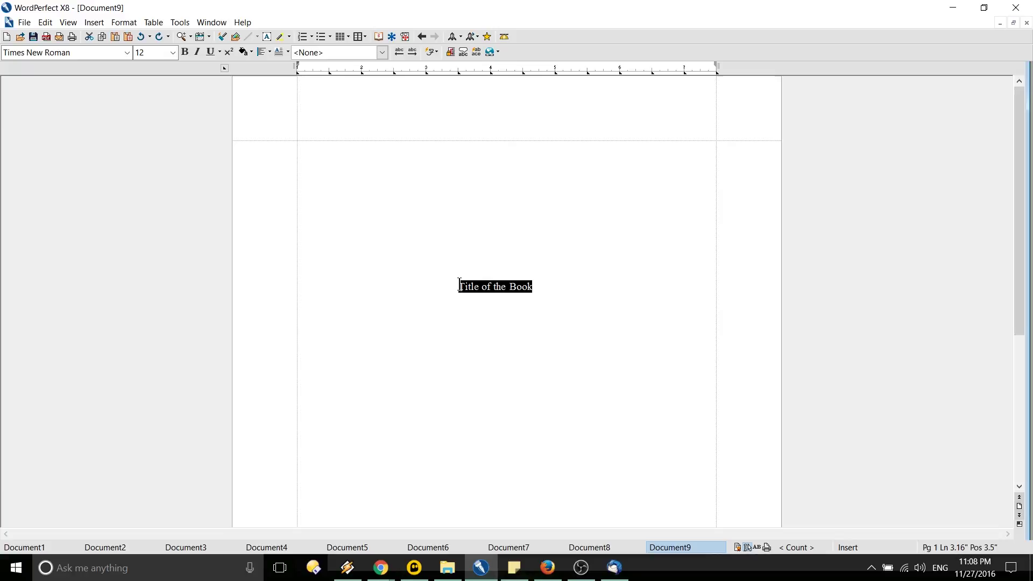
{"action": "left_click", "coordinate": [264, 51]}
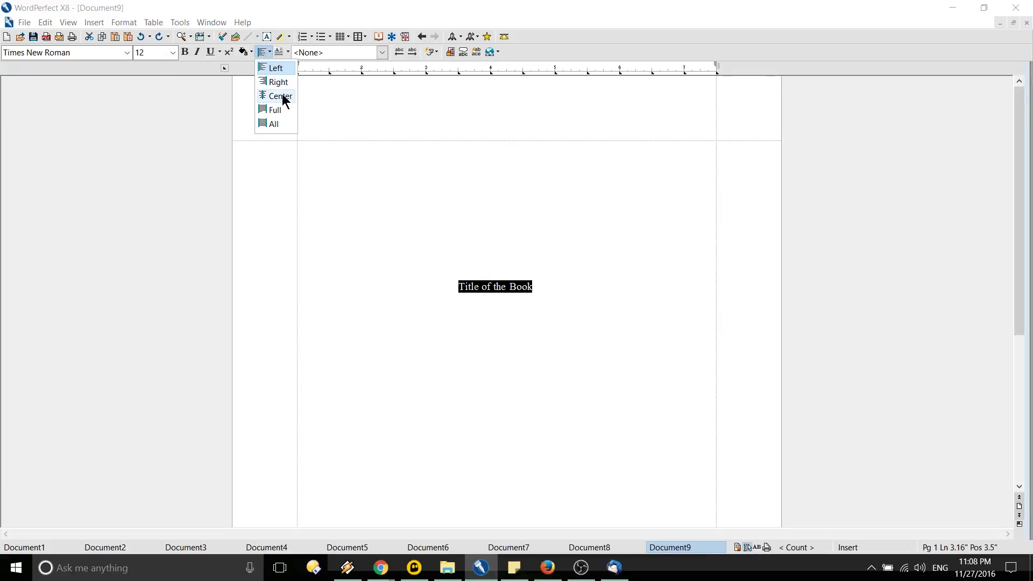
{"action": "left_click", "coordinate": [284, 98]}
{"action": "left_click", "coordinate": [591, 291]}
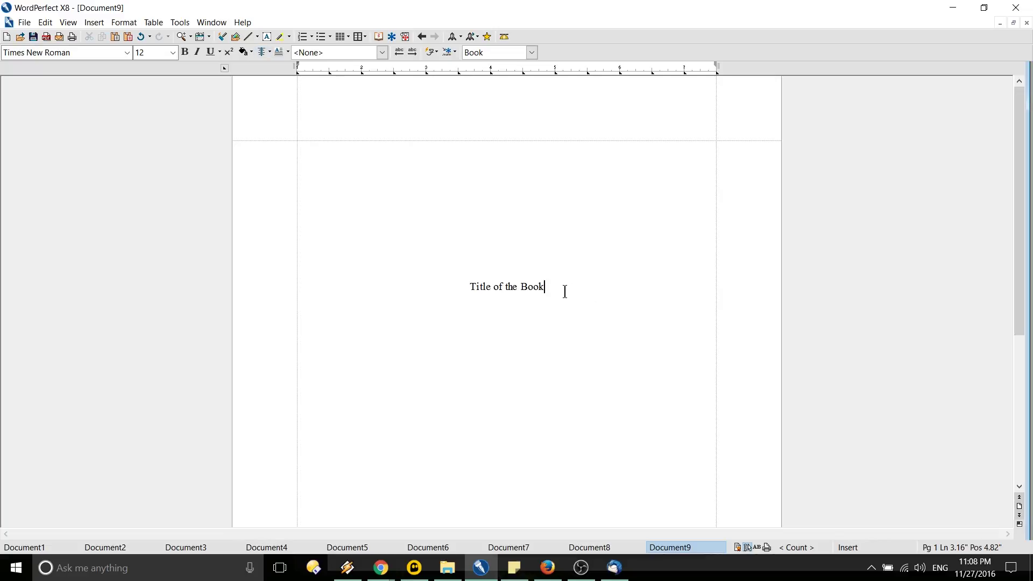
{"action": "left_click", "coordinate": [568, 190]}
Type 'Hel' above the title and view its Prompt-As-You-Go word suggestions.
{"action": "left_click", "coordinate": [532, 52]}
{"action": "left_click", "coordinate": [601, 188]}
{"action": "type", "text": "Hel"}
{"action": "left_click", "coordinate": [531, 52]}
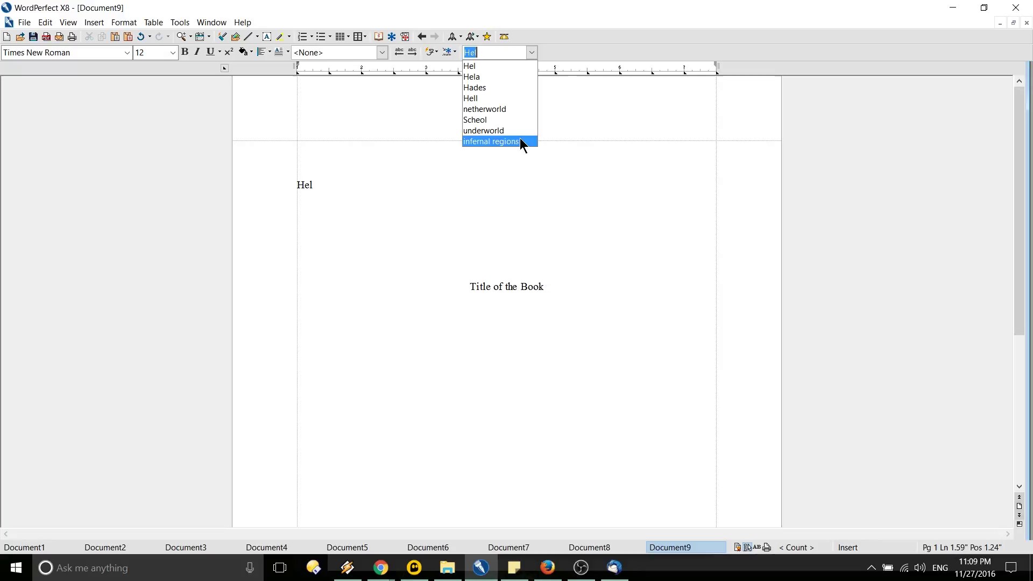
View the synonyms suggested for 'Title' and close the list without choosing one.
{"action": "left_click", "coordinate": [491, 288]}
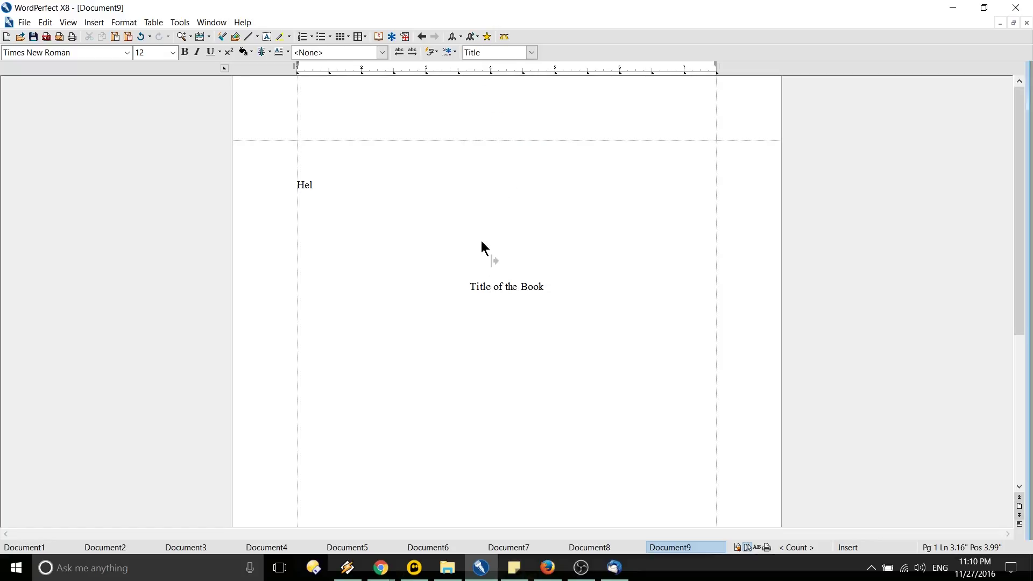
{"action": "left_click", "coordinate": [533, 52]}
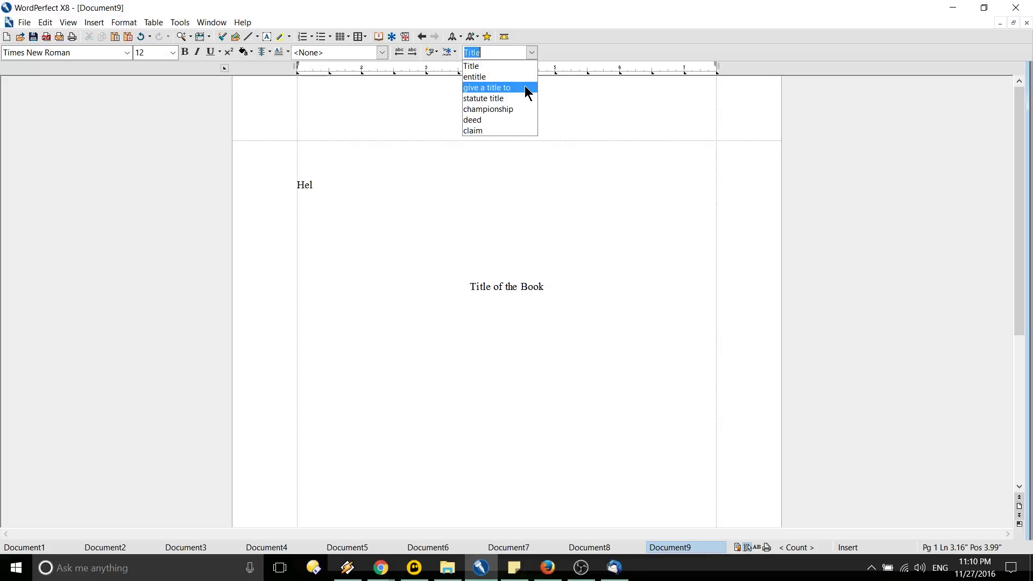
{"action": "key", "text": "Escape"}
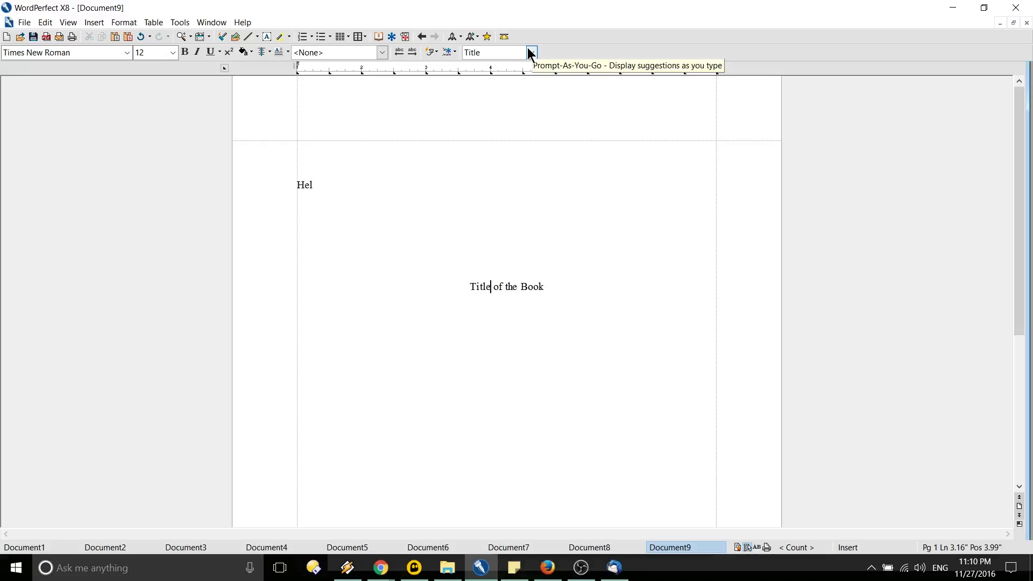
{"action": "key", "text": "Left"}
{"action": "key", "text": "Left"}
{"action": "key", "text": "Left"}
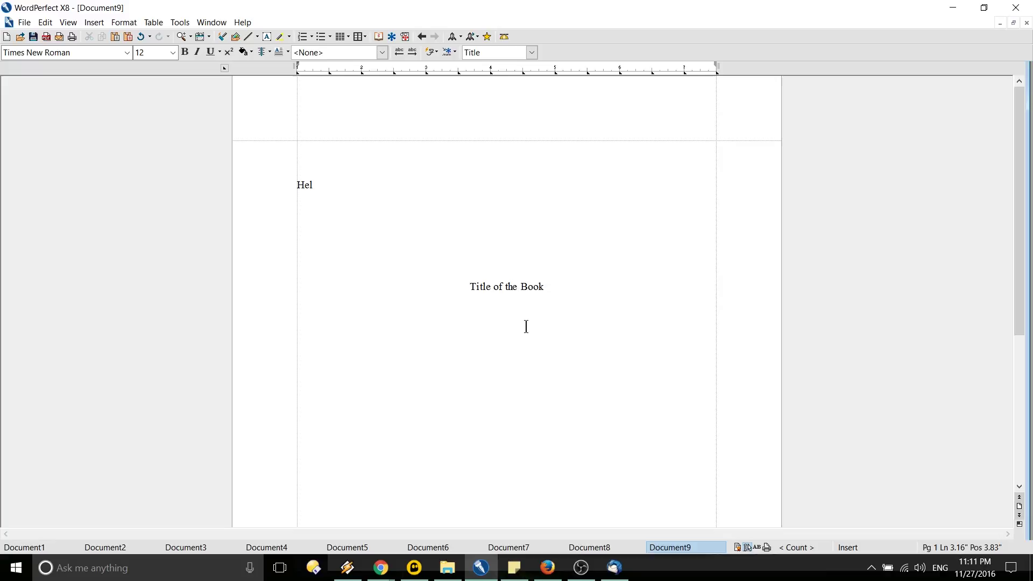
{"action": "left_click", "coordinate": [545, 287]}
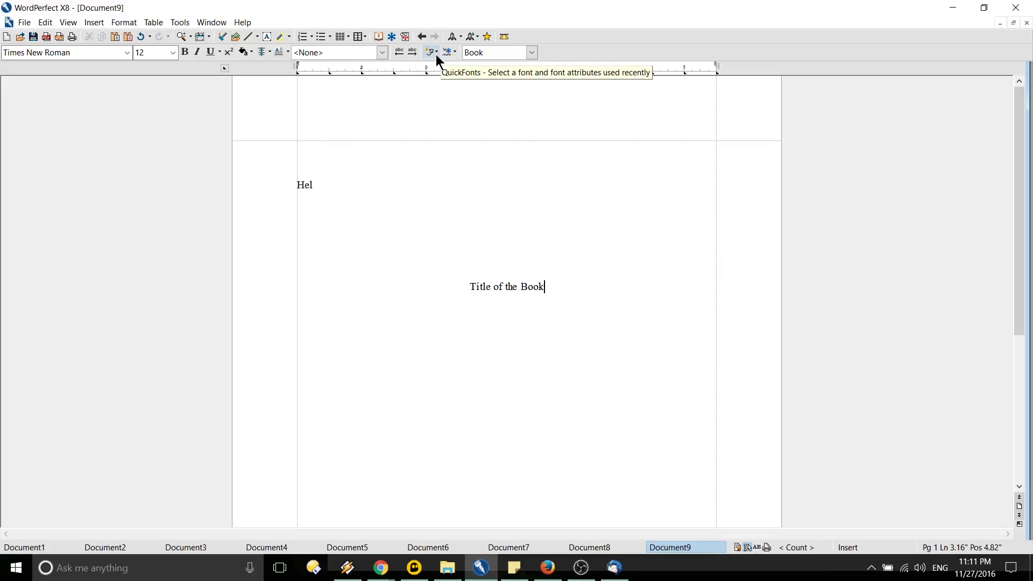
{"action": "left_click", "coordinate": [437, 53]}
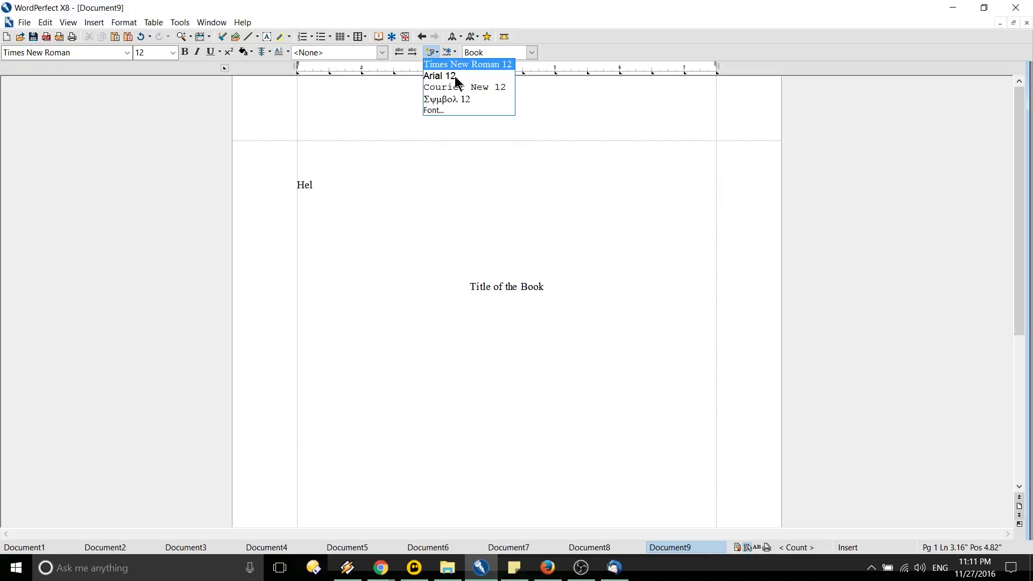
{"action": "key", "text": "Escape"}
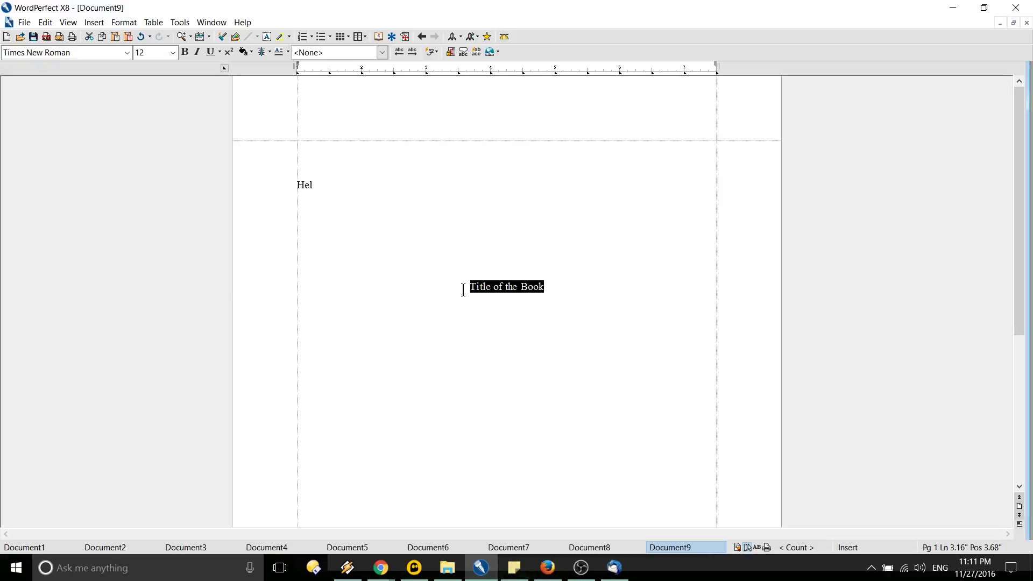
{"action": "left_click", "coordinate": [437, 51]}
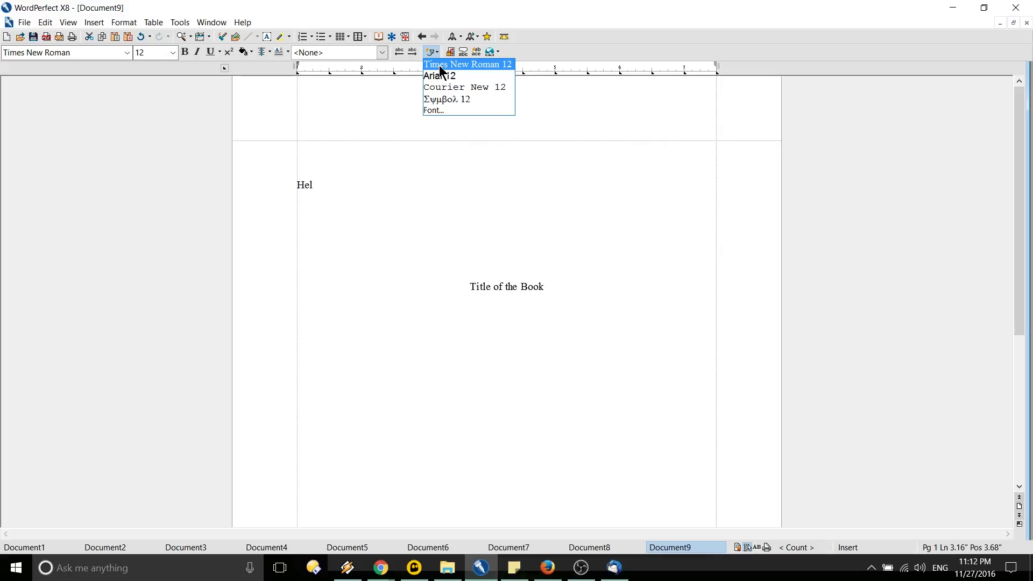
{"action": "left_click", "coordinate": [480, 86]}
{"action": "left_click", "coordinate": [576, 290]}
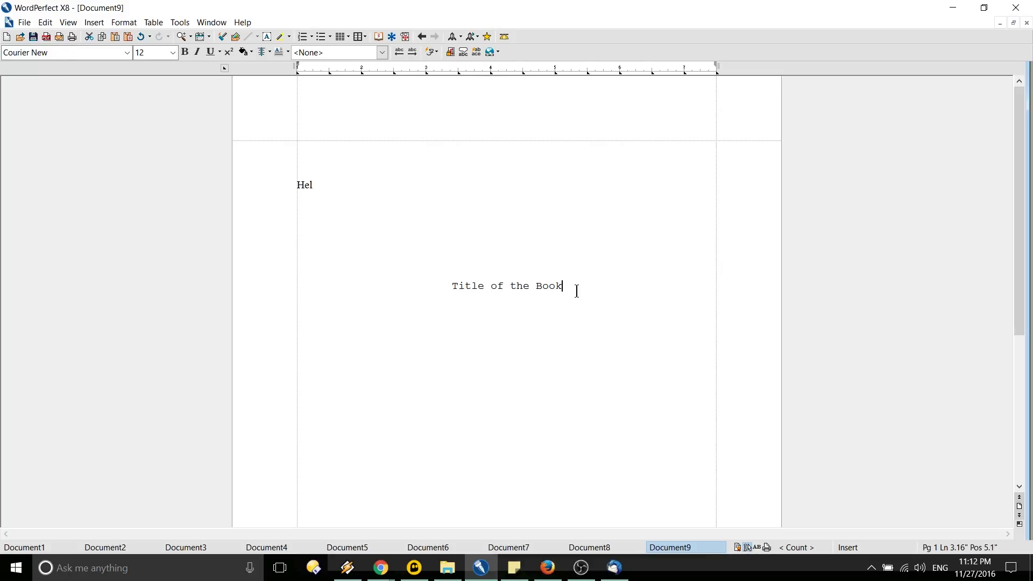
{"action": "key", "text": "Return"}
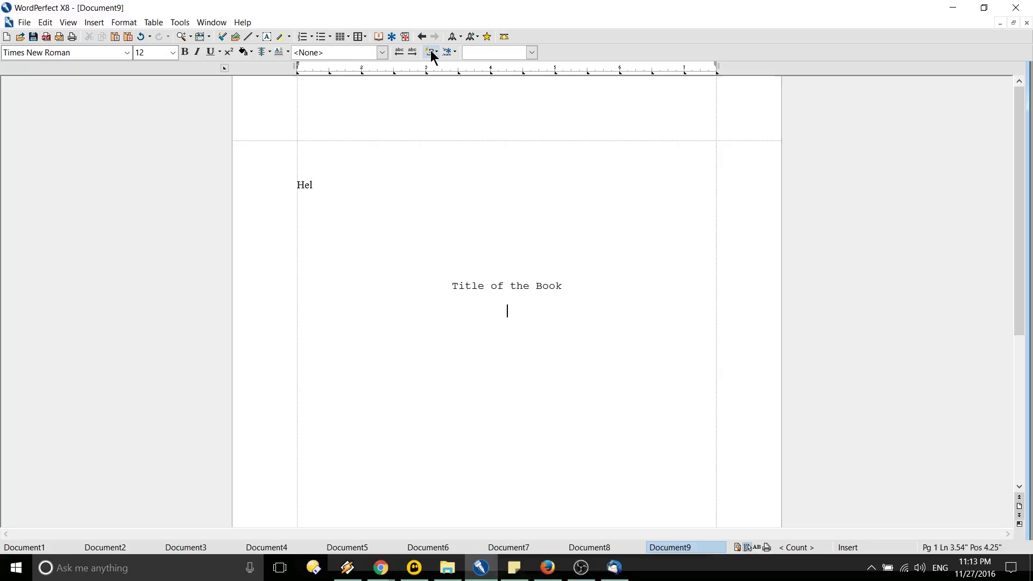
{"action": "left_click", "coordinate": [382, 53]}
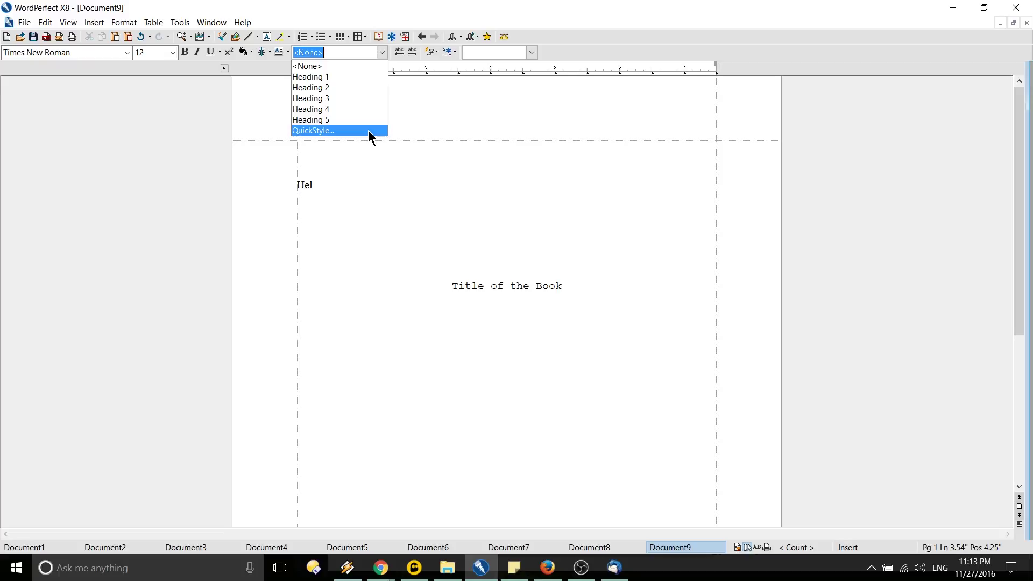
Select the 'Title of the Book' line and apply a Heading style to it.
{"action": "left_click", "coordinate": [456, 287]}
{"action": "key", "text": "Return"}
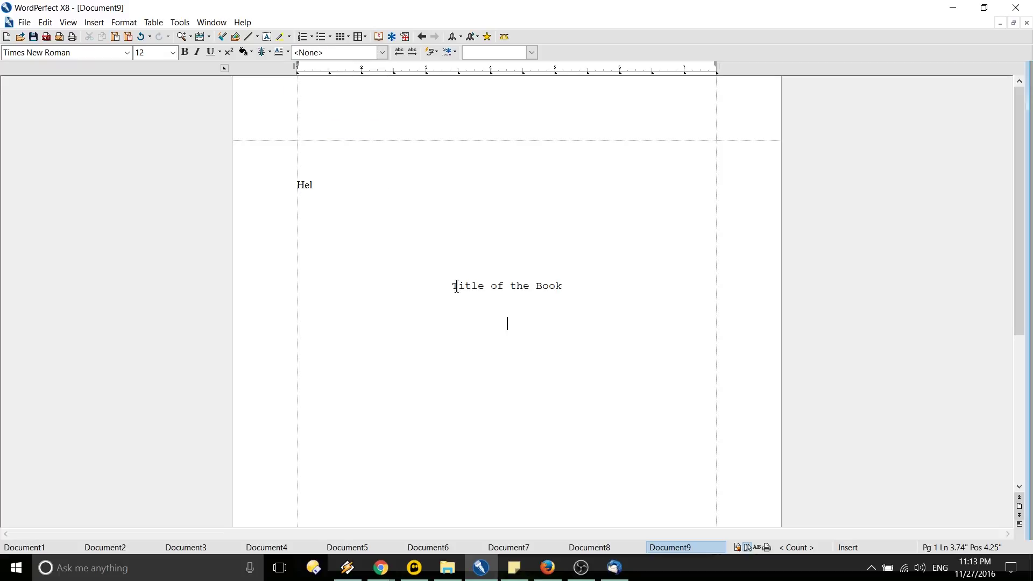
{"action": "left_click_drag", "start_coordinate": [456, 286], "coordinate": [507, 298]}
{"action": "left_click", "coordinate": [369, 53]}
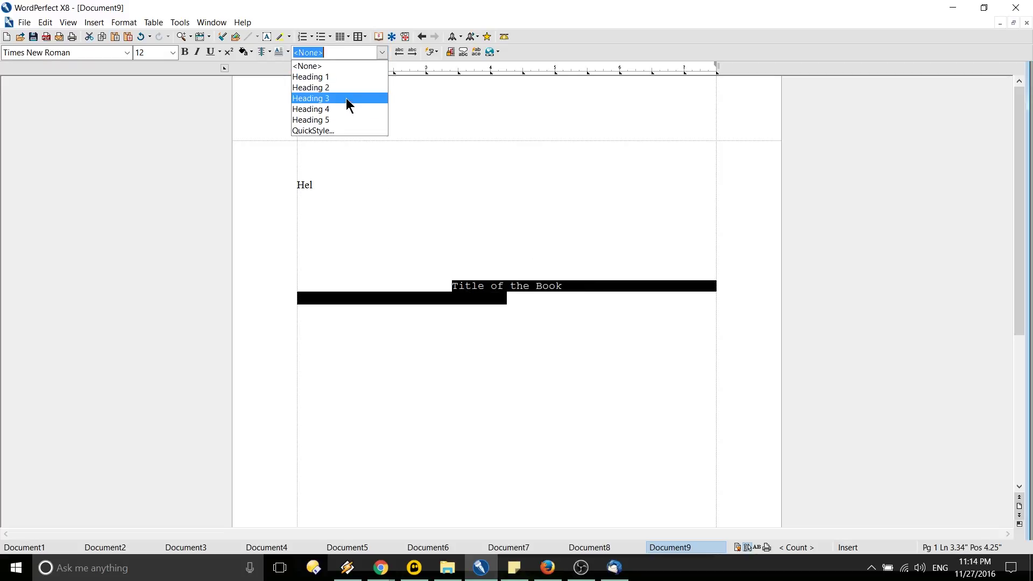
{"action": "left_click", "coordinate": [346, 98]}
{"action": "left_click", "coordinate": [523, 304]}
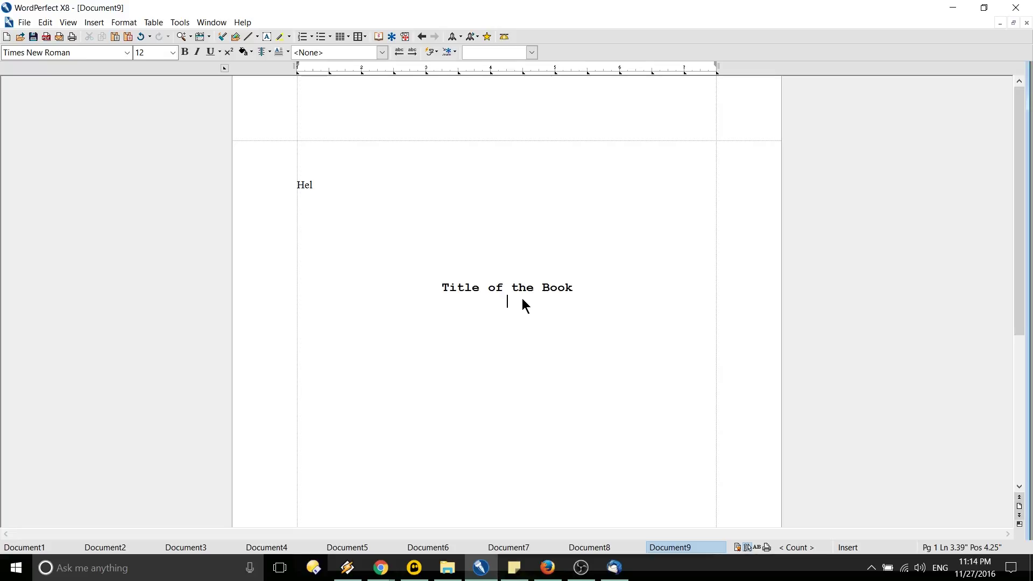
Recheck the title's paragraph style and bring up the QuickFonts list.
{"action": "left_click", "coordinate": [436, 291]}
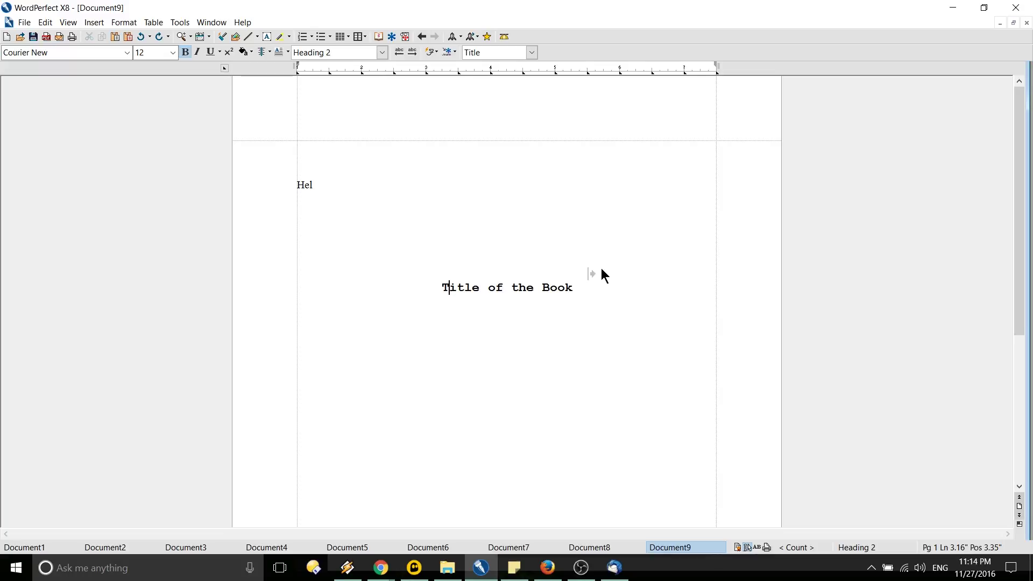
{"action": "key", "text": "End"}
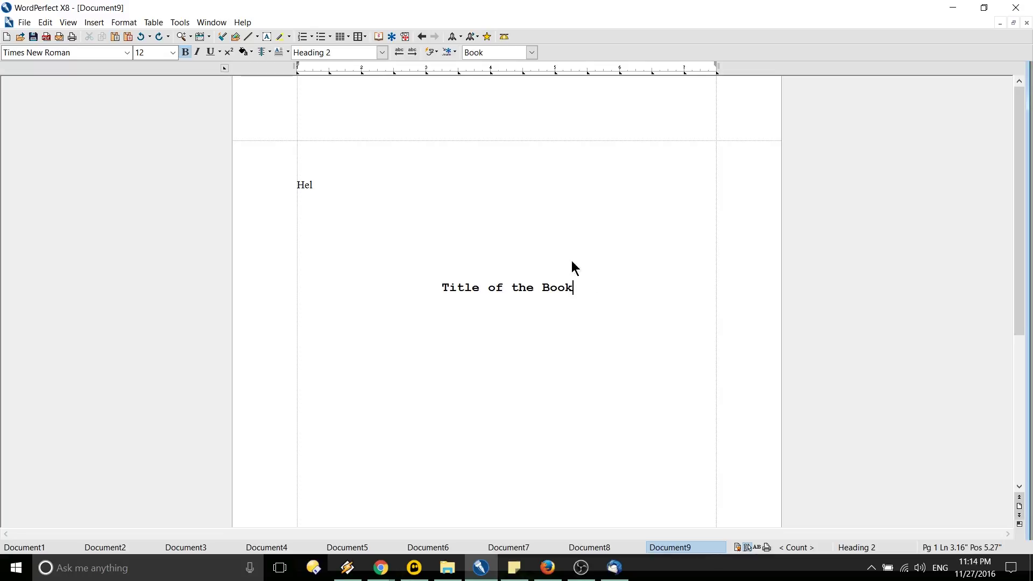
{"action": "left_click", "coordinate": [340, 51]}
{"action": "left_click", "coordinate": [382, 52]}
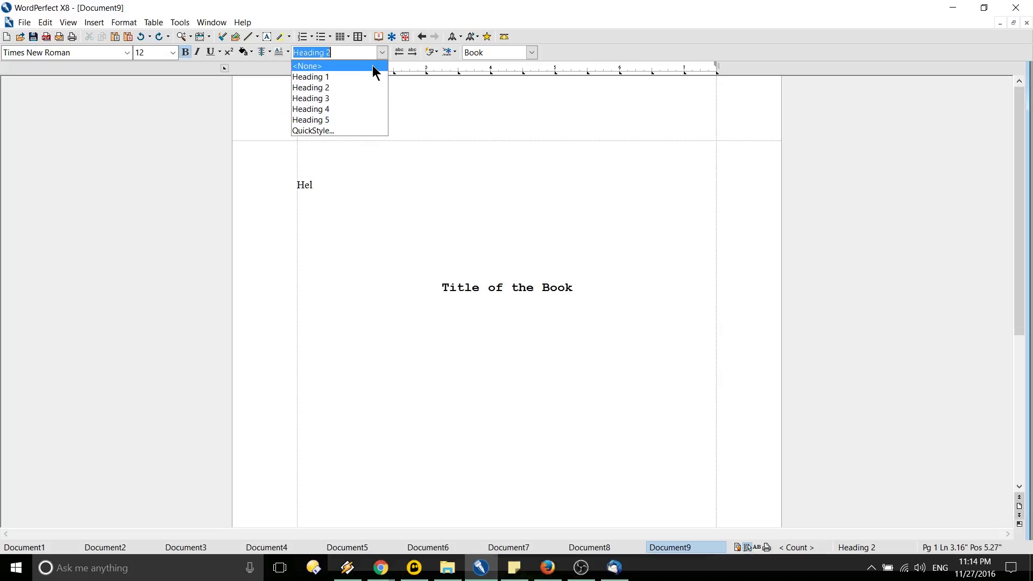
{"action": "left_click", "coordinate": [431, 51]}
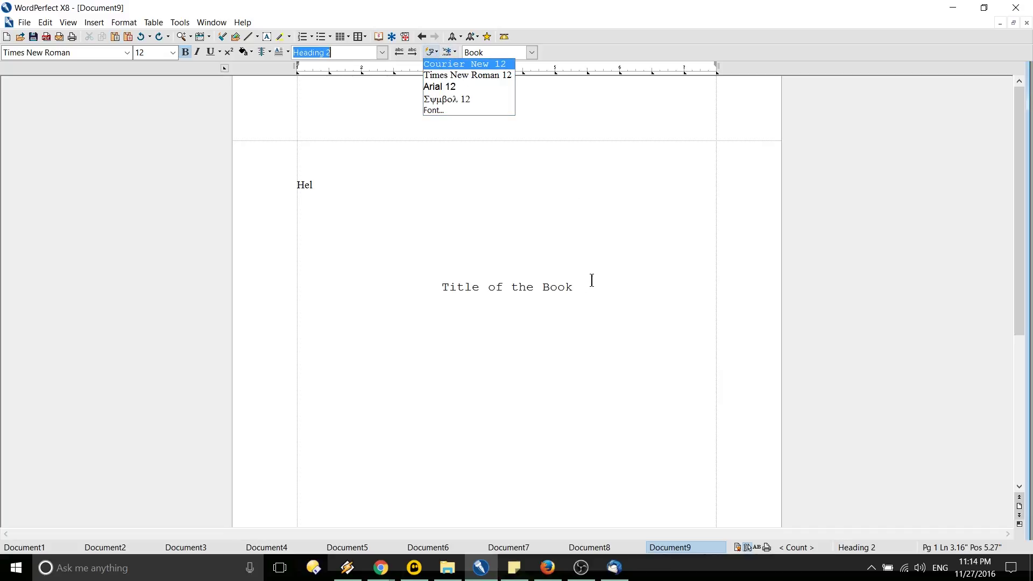
Apply Courier New 12 to the title from QuickFonts and reselect the title line.
{"action": "double_click", "coordinate": [539, 287]}
{"action": "left_click", "coordinate": [558, 285]}
{"action": "left_click_drag", "start_coordinate": [558, 285], "coordinate": [452, 287]}
Check the title's paragraph style, then review and dismiss the QuickFonts list.
{"action": "left_click", "coordinate": [379, 50]}
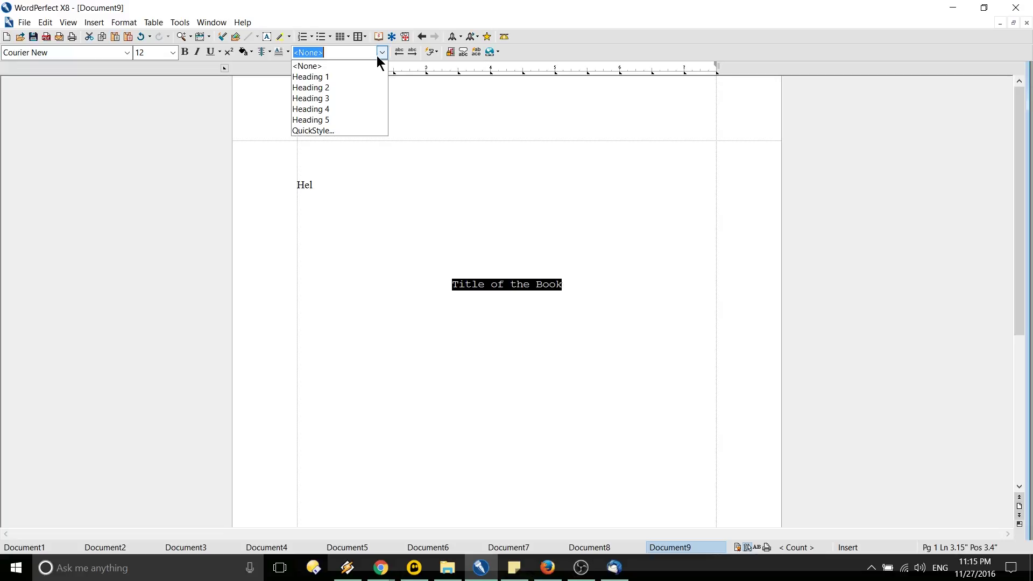
{"action": "left_click", "coordinate": [545, 283]}
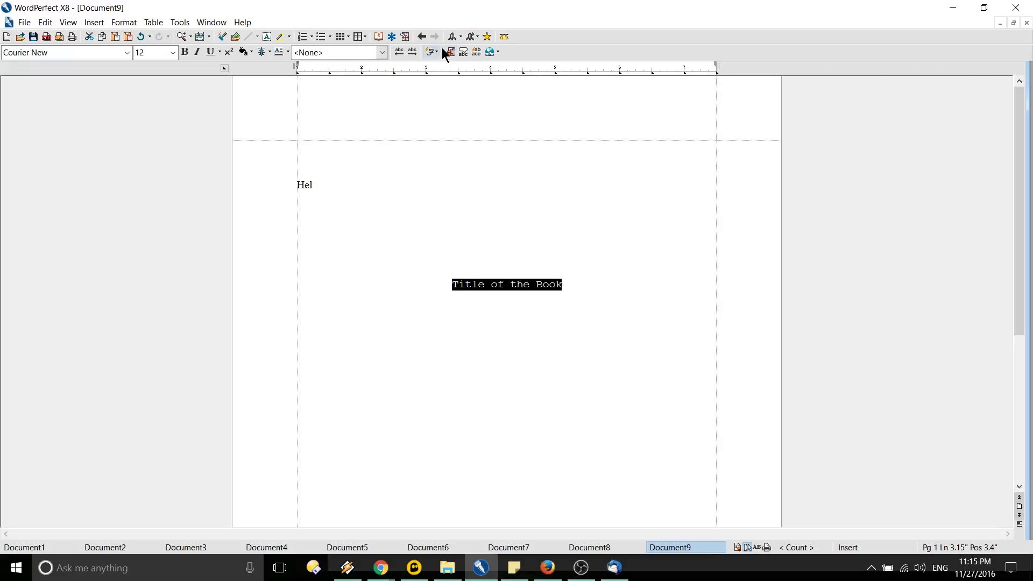
{"action": "left_click", "coordinate": [435, 52]}
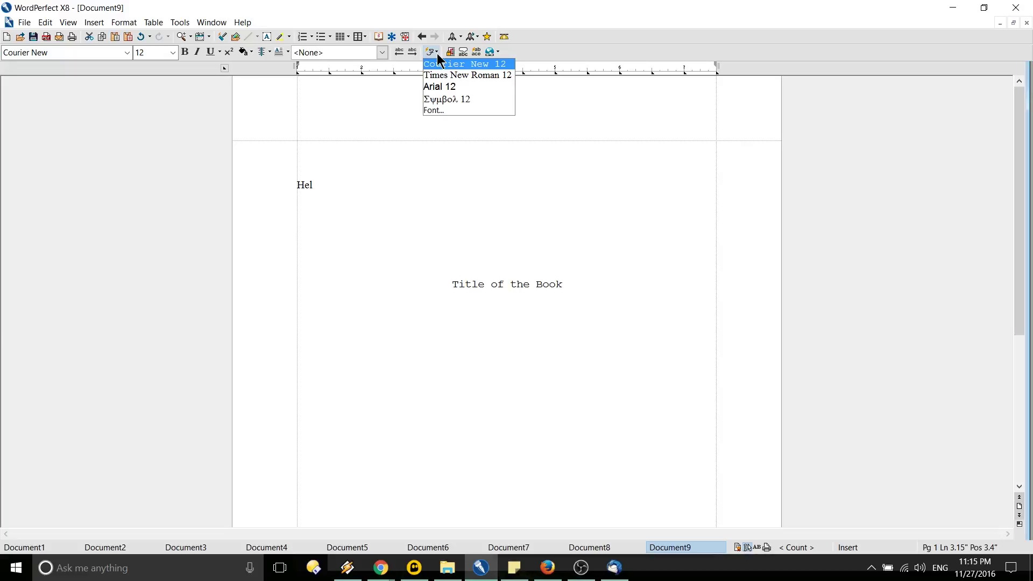
{"action": "left_click", "coordinate": [434, 56]}
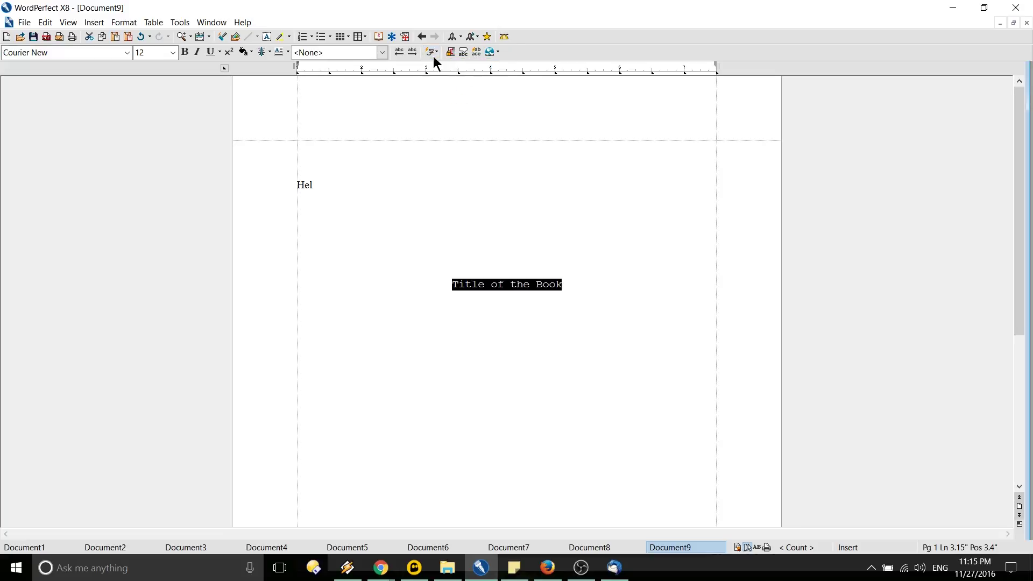
{"action": "left_click", "coordinate": [434, 57]}
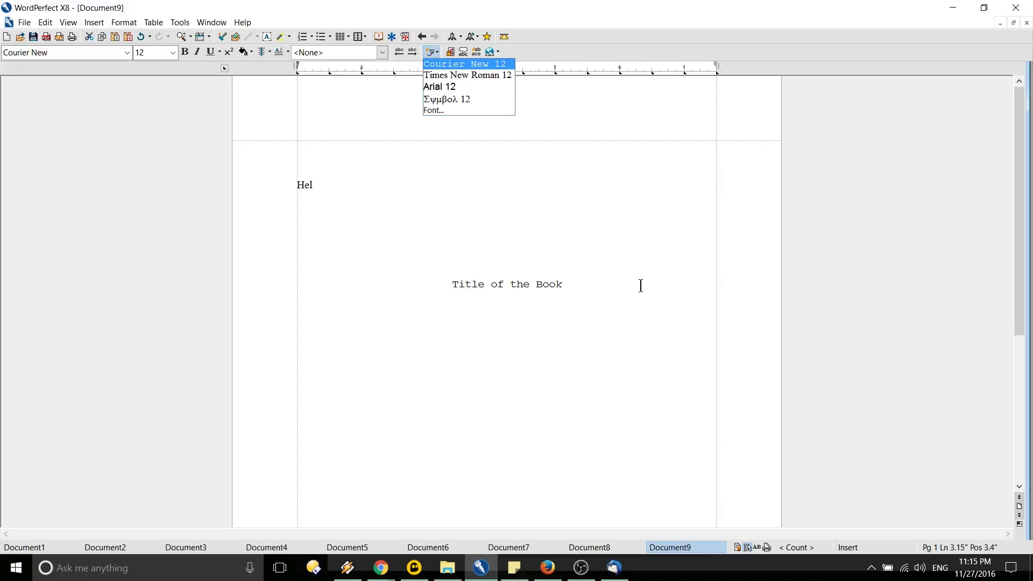
{"action": "left_click", "coordinate": [589, 290]}
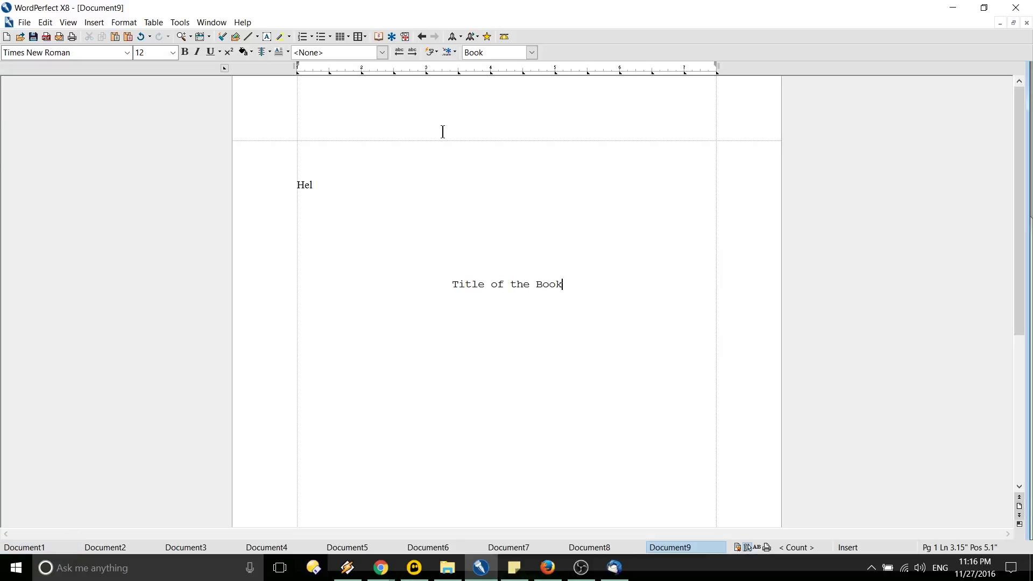
Cycle through Document7, Document6, Document5, Document4 and Document3, then switch to blank Document1.
{"action": "left_click", "coordinate": [527, 549]}
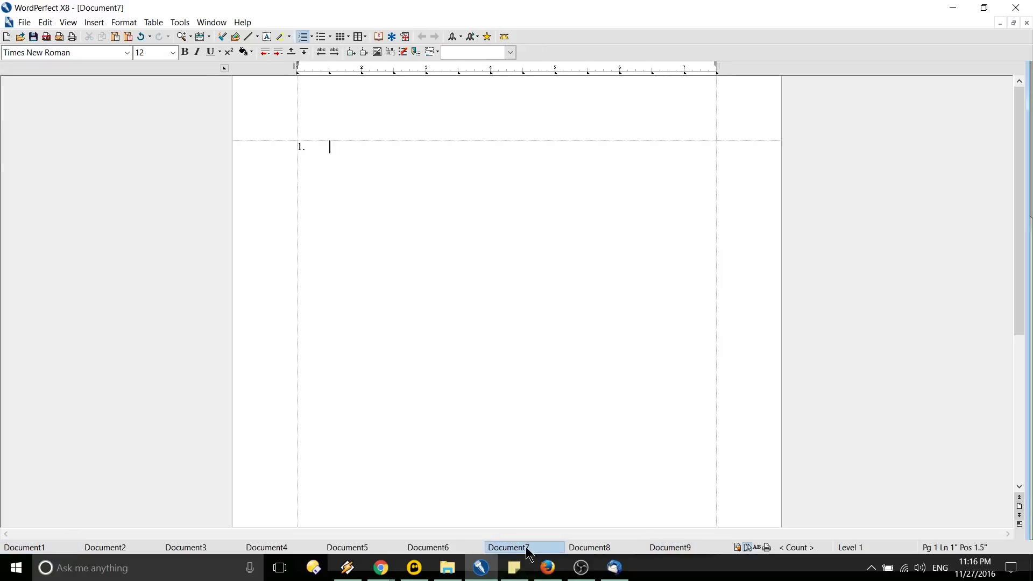
{"action": "left_click", "coordinate": [437, 549]}
{"action": "left_click", "coordinate": [336, 549]}
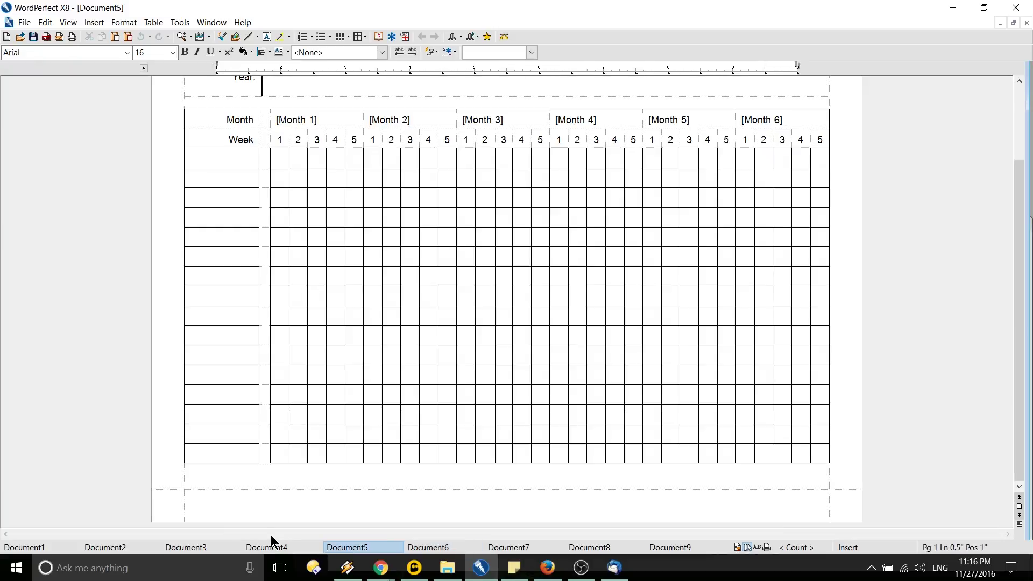
{"action": "left_click", "coordinate": [266, 548]}
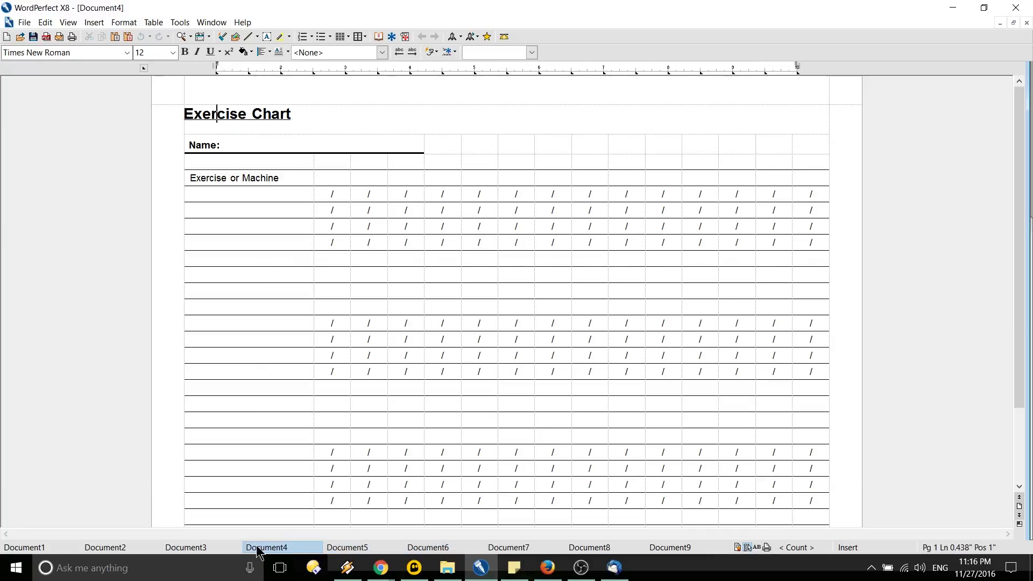
{"action": "left_click", "coordinate": [198, 548]}
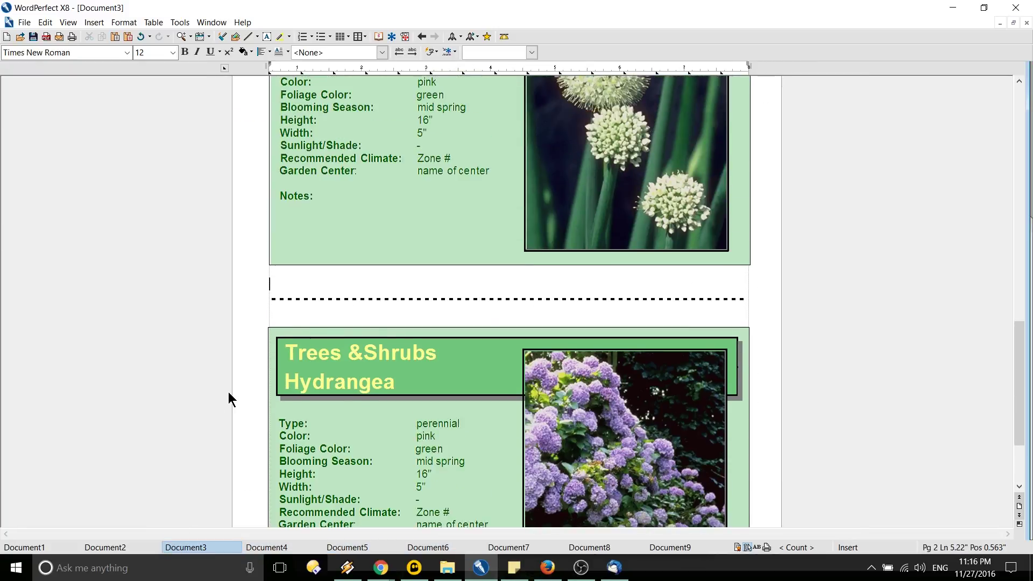
{"action": "scroll", "coordinate": [229, 398], "scroll_direction": "up", "scroll_amount": 3}
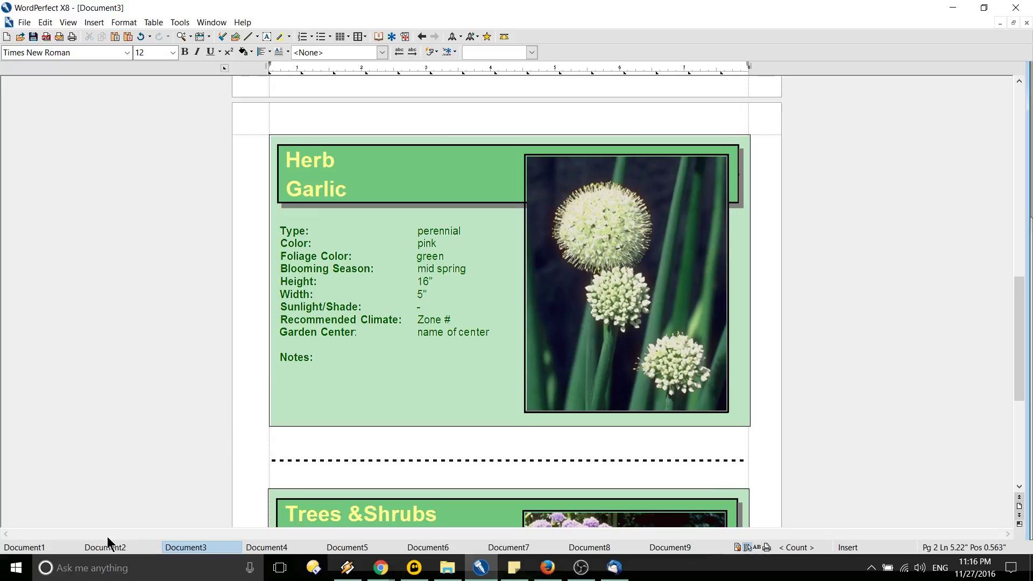
{"action": "left_click", "coordinate": [70, 547]}
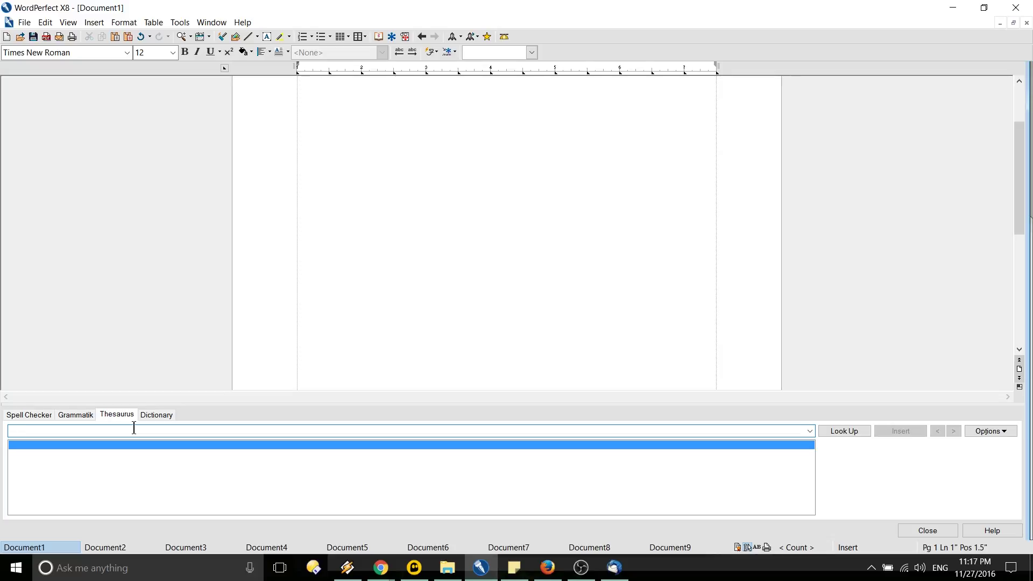
Look up 'volcano' in the Thesaurus, expand its first meaning, then switch to the Oxford Dictionary.
{"action": "type", "text": "volcano"}
{"action": "left_click", "coordinate": [69, 444]}
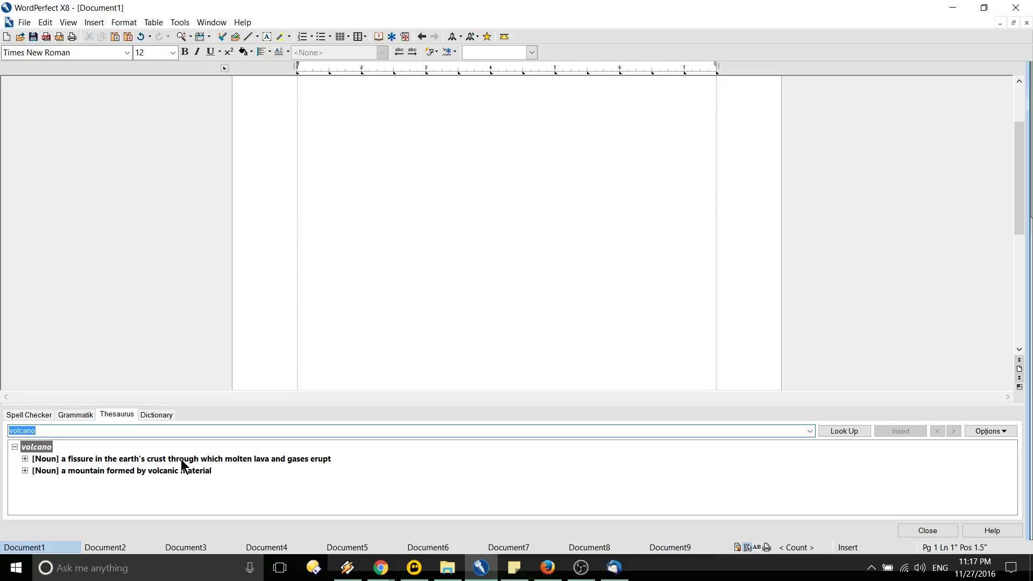
{"action": "left_click", "coordinate": [25, 458]}
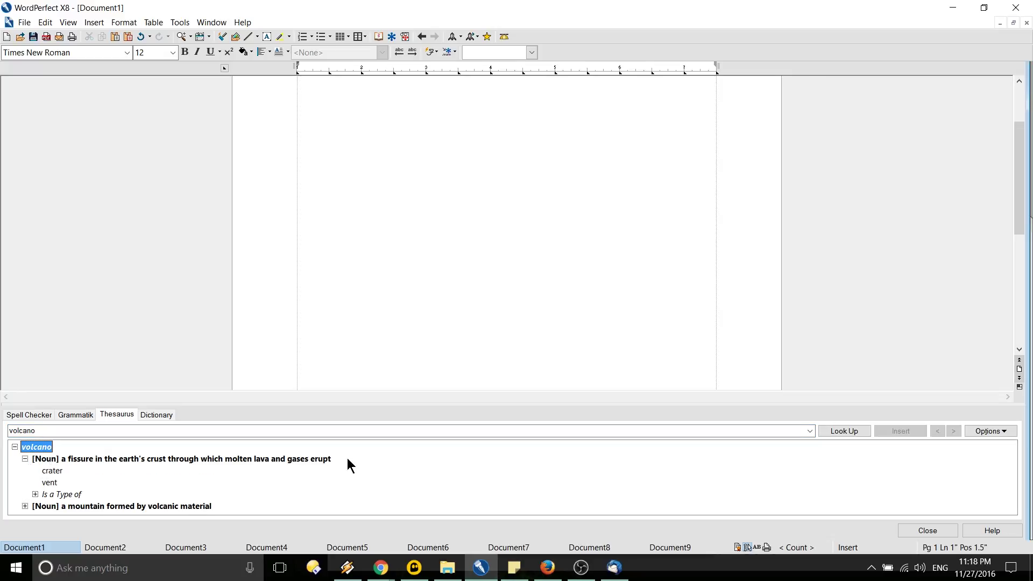
{"action": "left_click", "coordinate": [35, 493]}
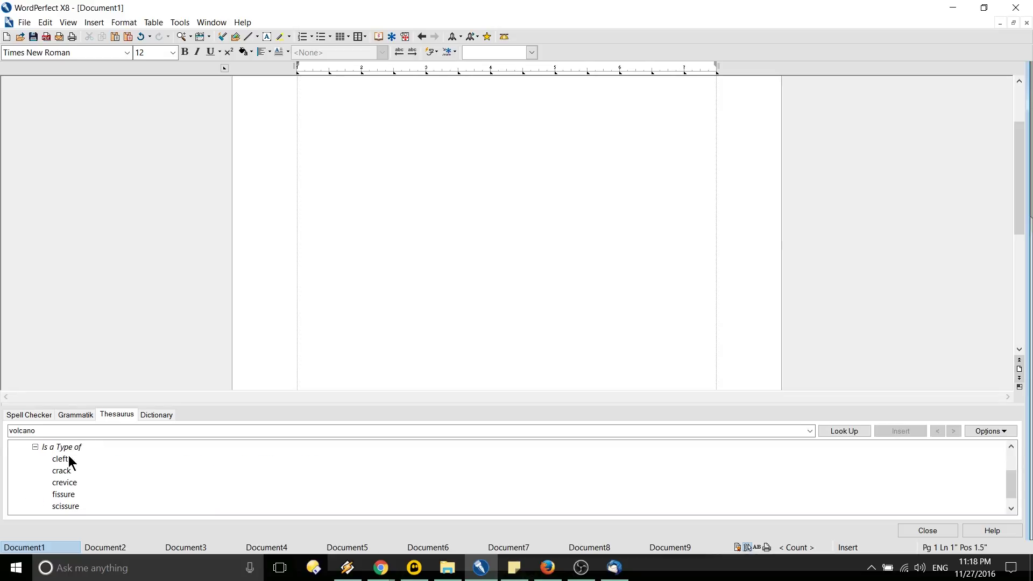
{"action": "scroll", "coordinate": [76, 468], "scroll_direction": "down", "scroll_amount": 1}
{"action": "scroll", "coordinate": [82, 473], "scroll_direction": "up", "scroll_amount": 2}
{"action": "left_click", "coordinate": [24, 458]}
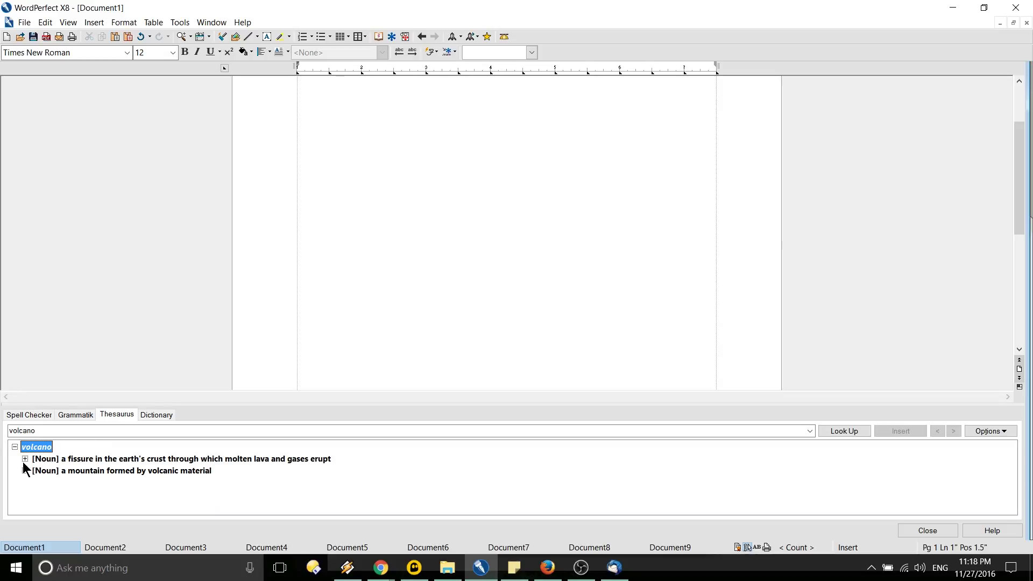
{"action": "left_click", "coordinate": [25, 458]}
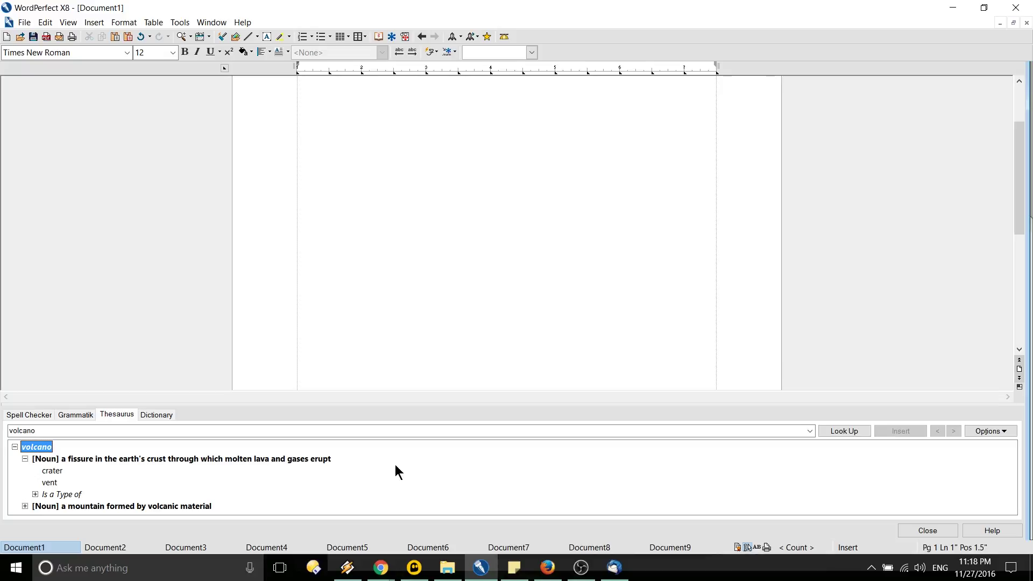
{"action": "left_click", "coordinate": [161, 415]}
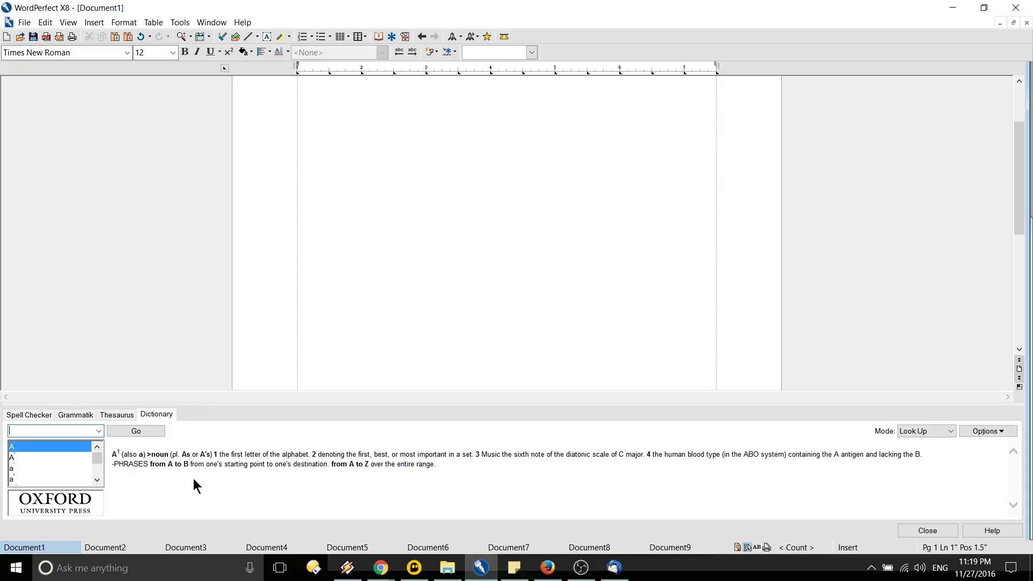
Enter 'Monkey' in the dictionary, browse the Table menu, and return to Document9.
{"action": "type", "text": "Monkey"}
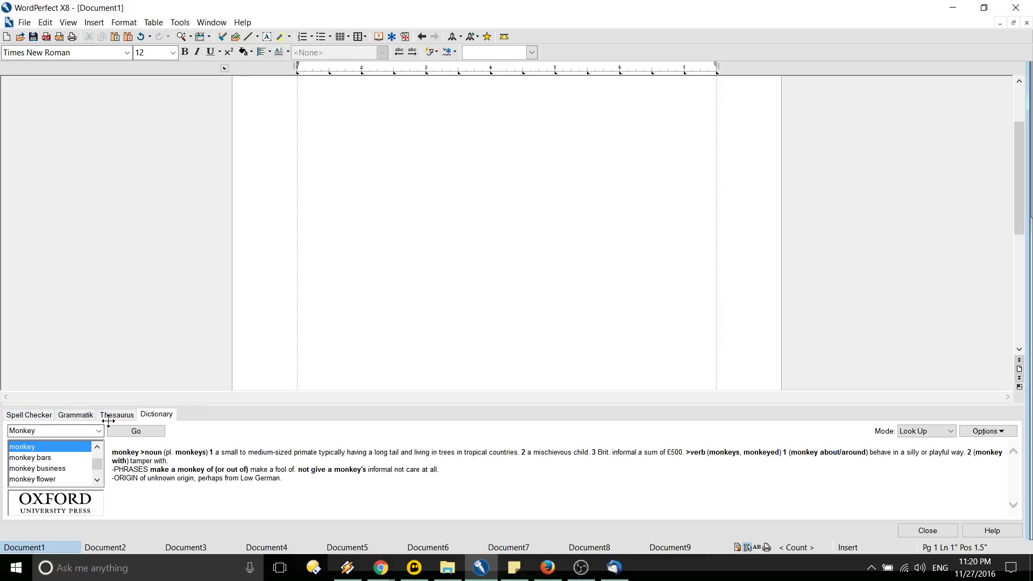
{"action": "left_click", "coordinate": [496, 232]}
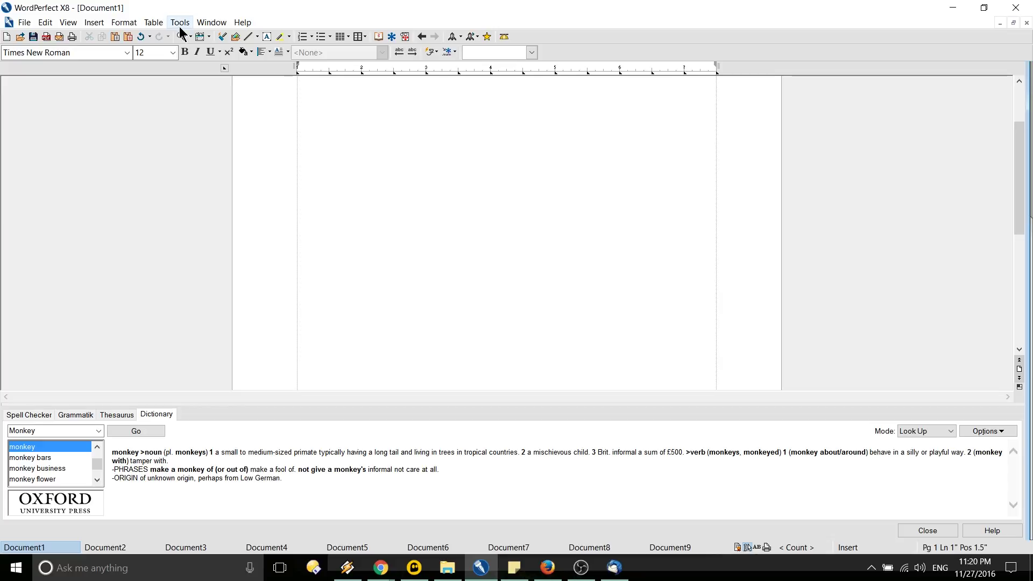
{"action": "left_click", "coordinate": [160, 24]}
{"action": "mouse_move", "coordinate": [180, 21]}
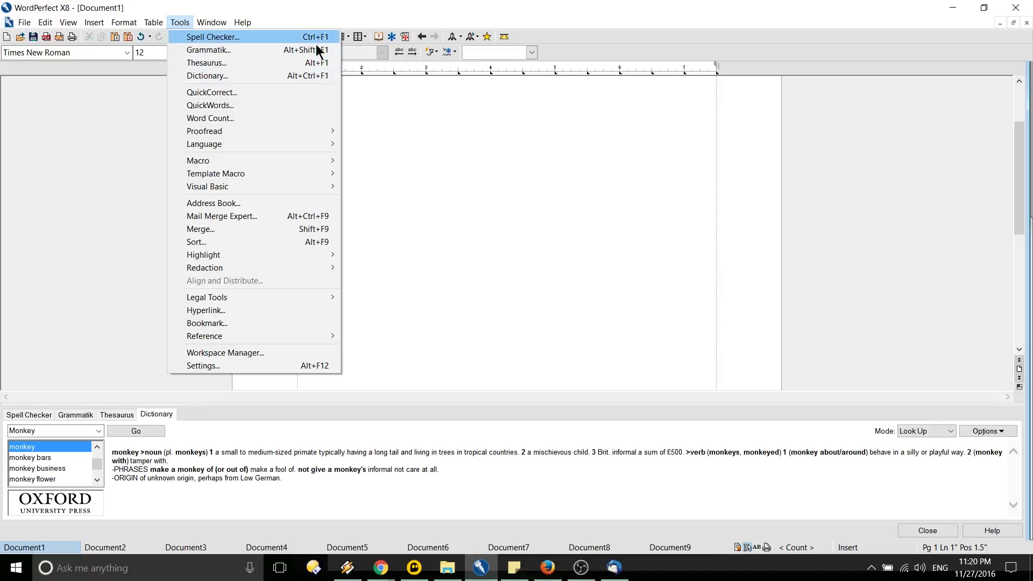
{"action": "left_click", "coordinate": [506, 238]}
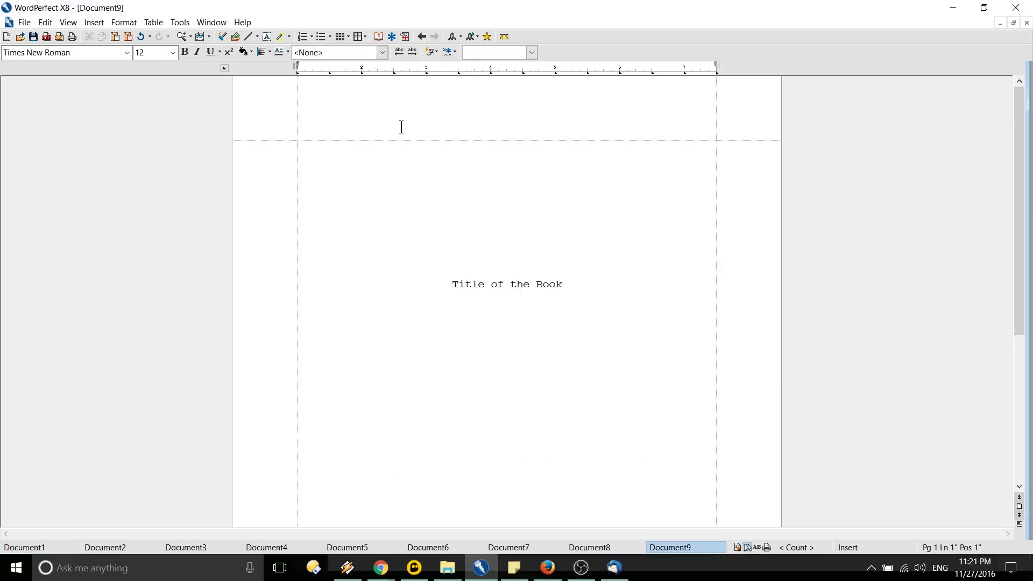
From the PerfectExpert panel, start a new blank document and create an outline in it.
{"action": "left_click", "coordinate": [391, 36]}
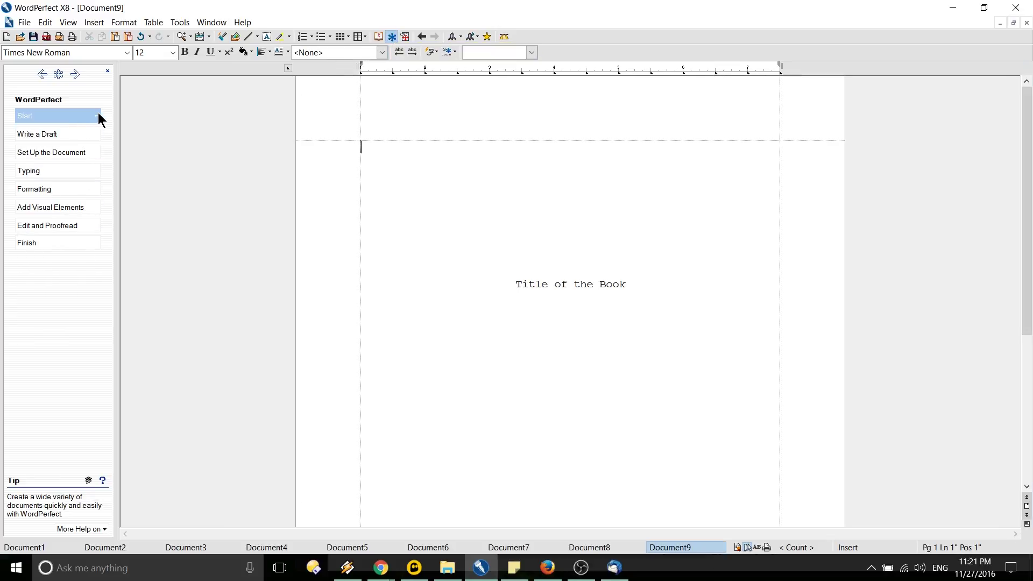
{"action": "left_click", "coordinate": [75, 116]}
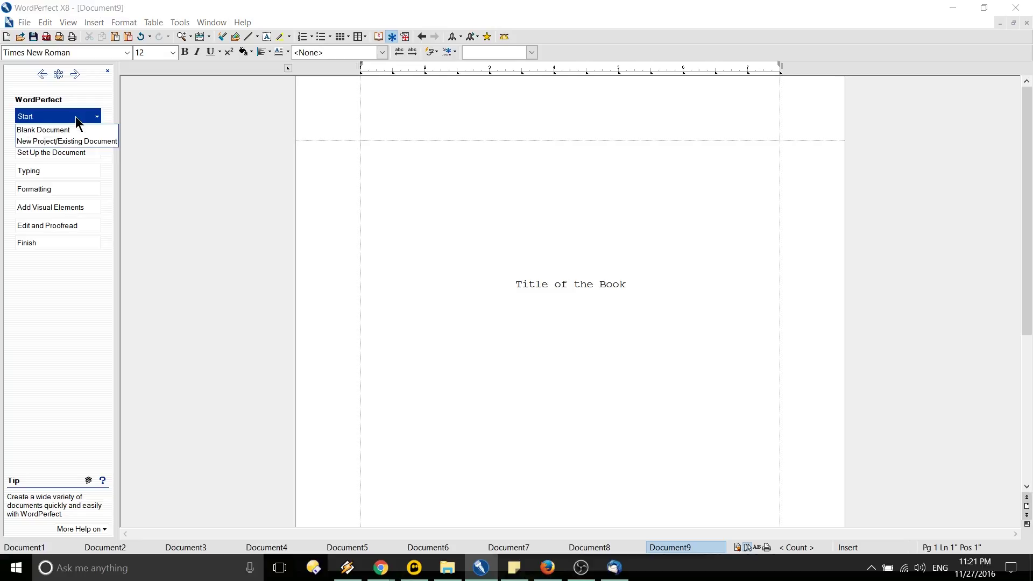
{"action": "left_click", "coordinate": [103, 129]}
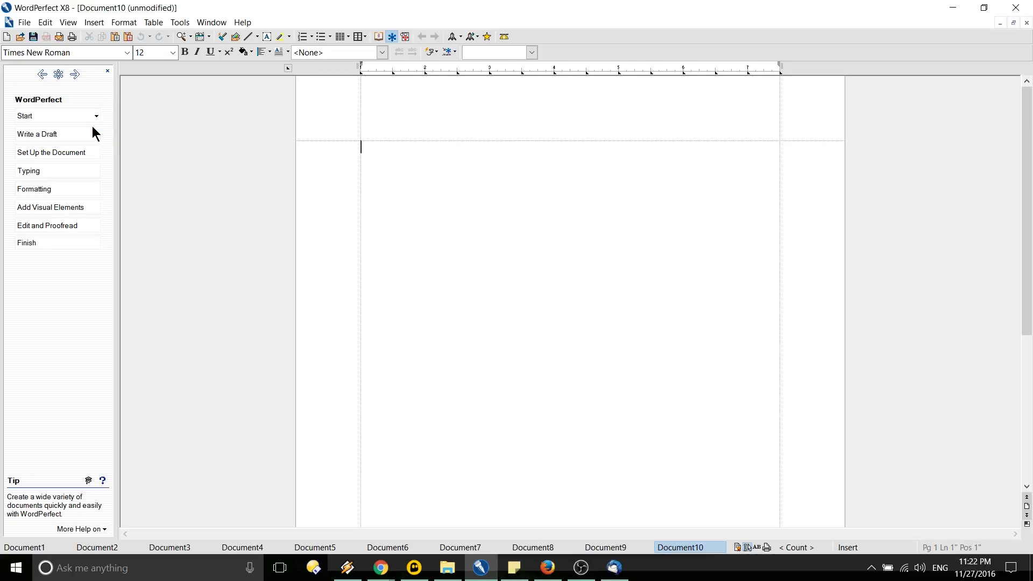
{"action": "left_click", "coordinate": [92, 129]}
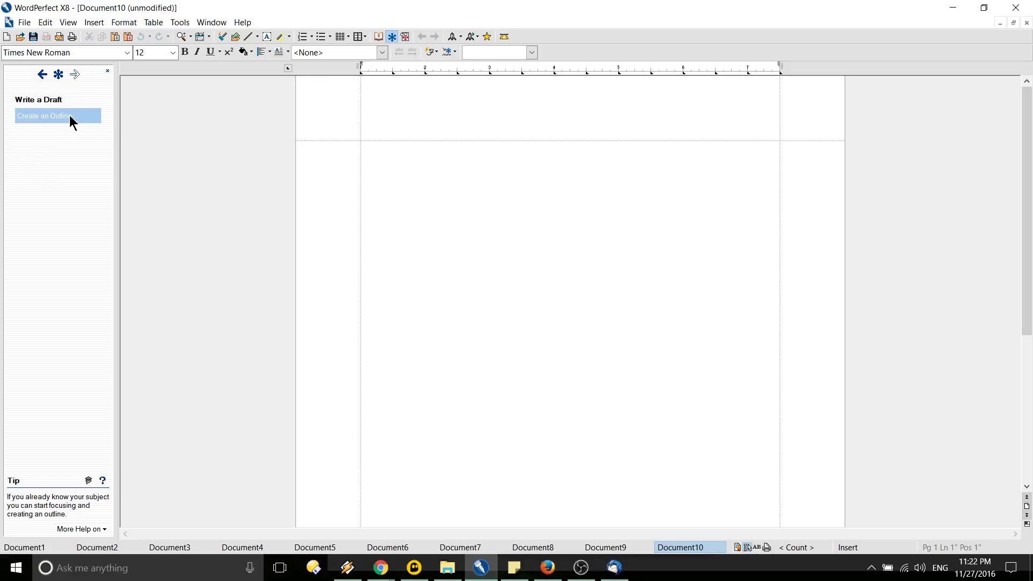
{"action": "left_click", "coordinate": [71, 117]}
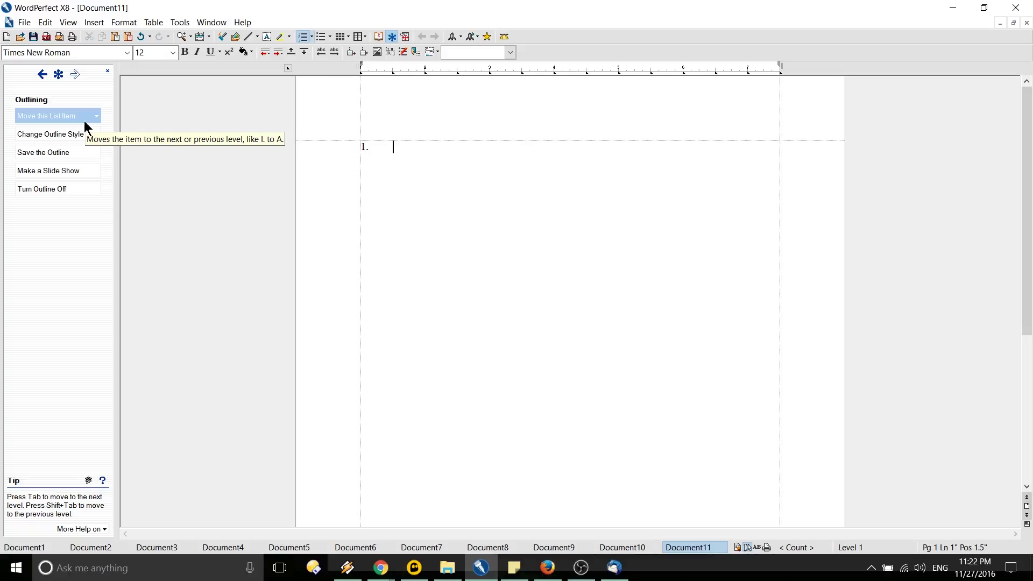
Restore the Rooster, Monkey, Bunny list, then demote Bunny to sub-item a. under Monkey.
{"action": "key", "text": "ctrl+z"}
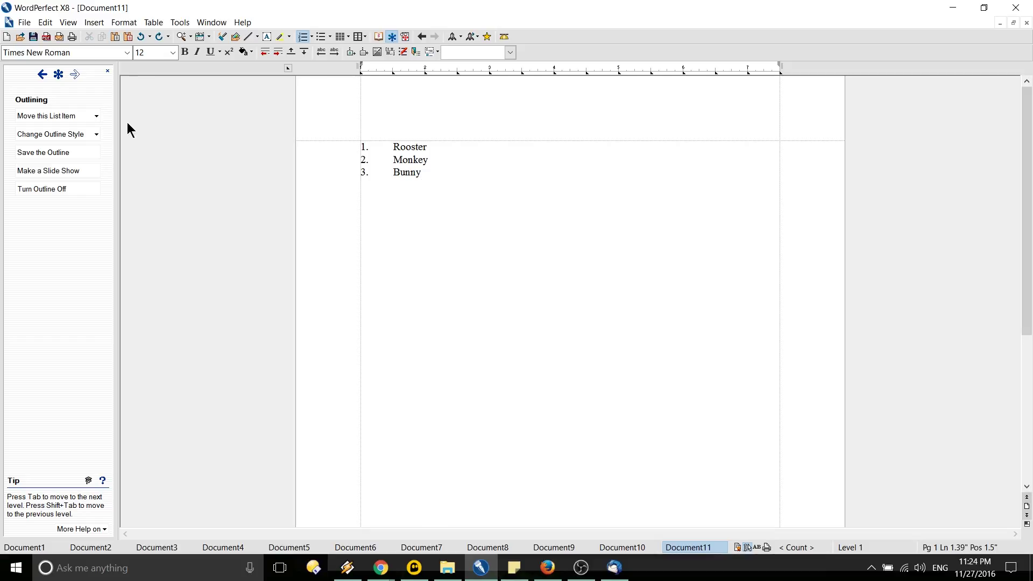
{"action": "left_click", "coordinate": [100, 121]}
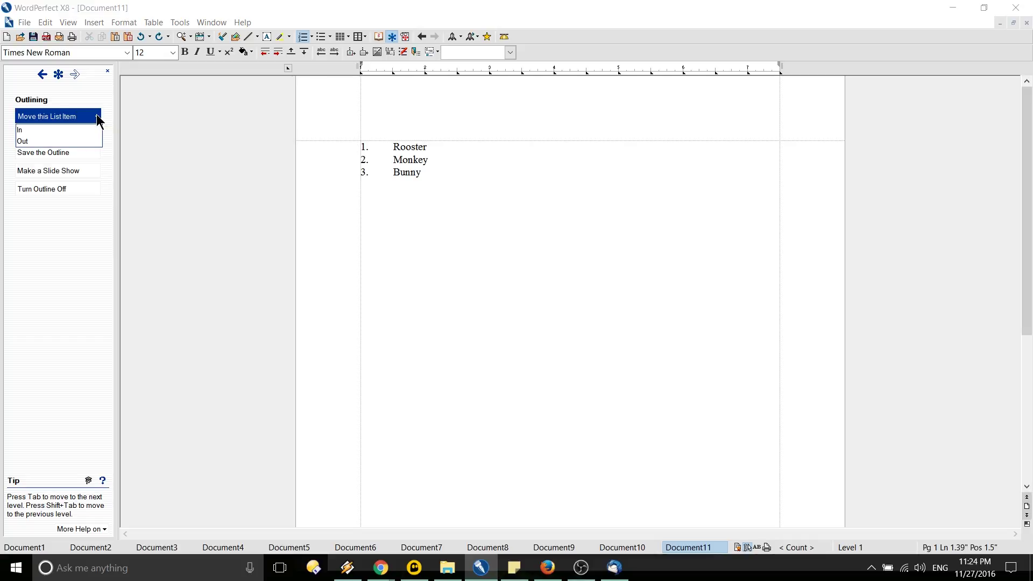
{"action": "left_click", "coordinate": [60, 130]}
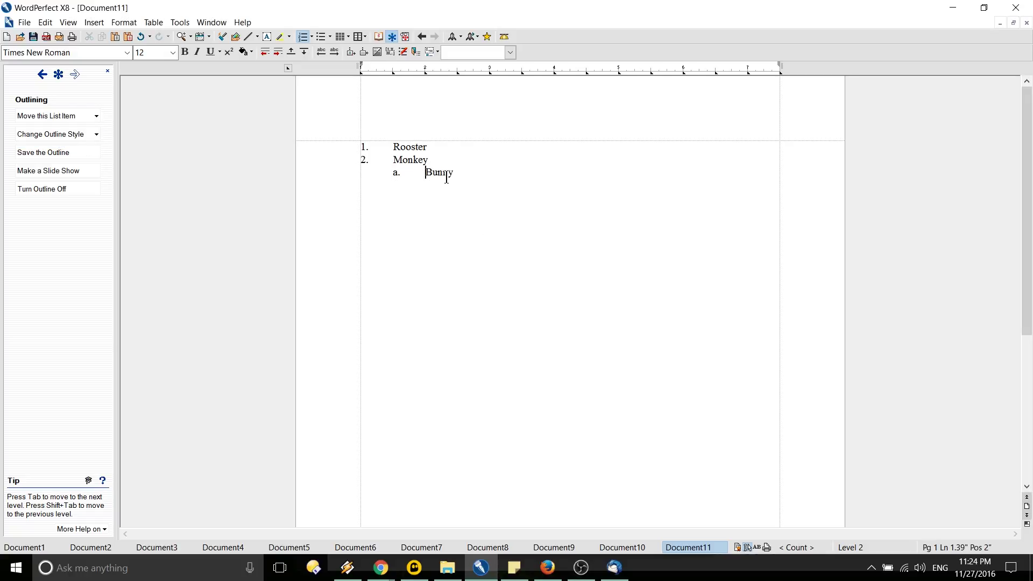
{"action": "key", "text": "End"}
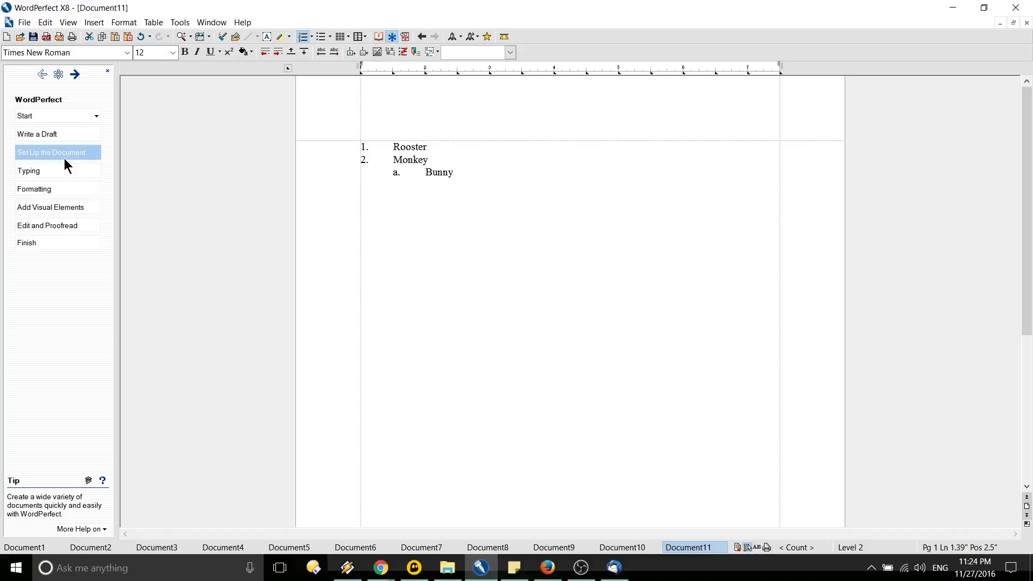
Begin adding a table from the formatting tasks, then cancel the text-to-table conversion.
{"action": "left_click", "coordinate": [63, 191]}
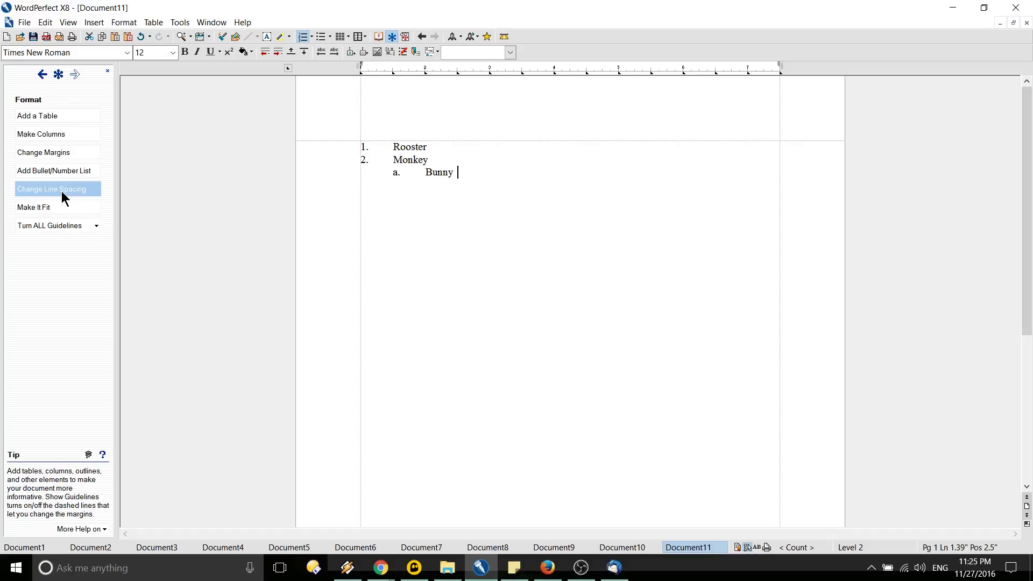
{"action": "left_click", "coordinate": [53, 114]}
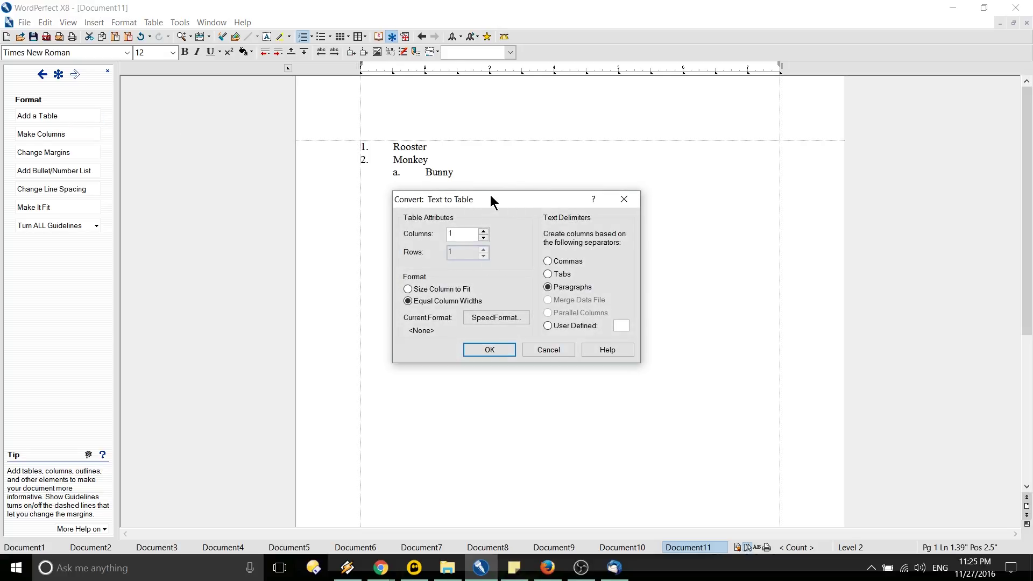
{"action": "left_click_drag", "start_coordinate": [491, 197], "coordinate": [509, 222]}
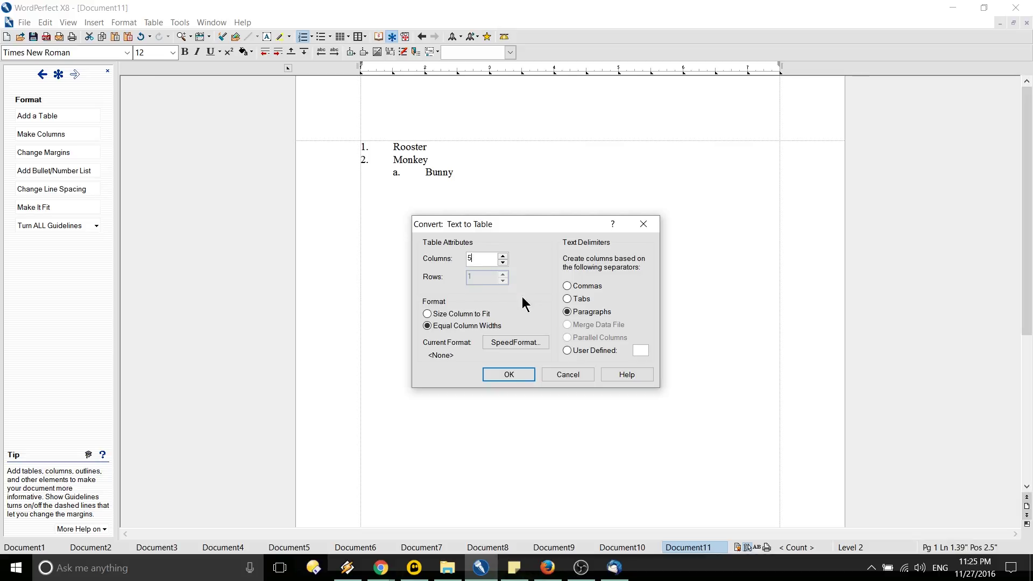
{"action": "key", "text": "Escape"}
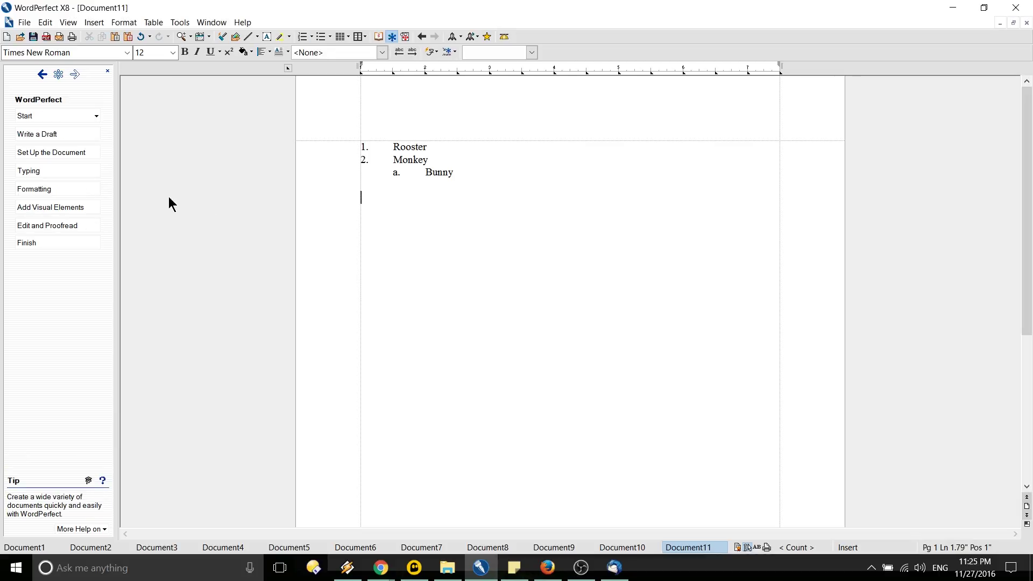
Insert a new table with 5 columns and 3 rows.
{"action": "left_click", "coordinate": [85, 191]}
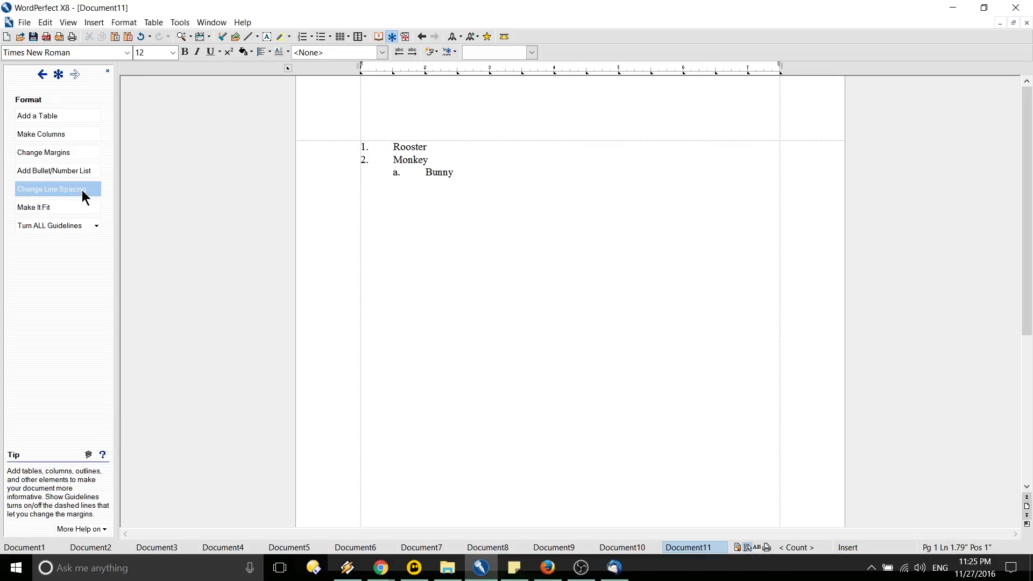
{"action": "left_click", "coordinate": [74, 116]}
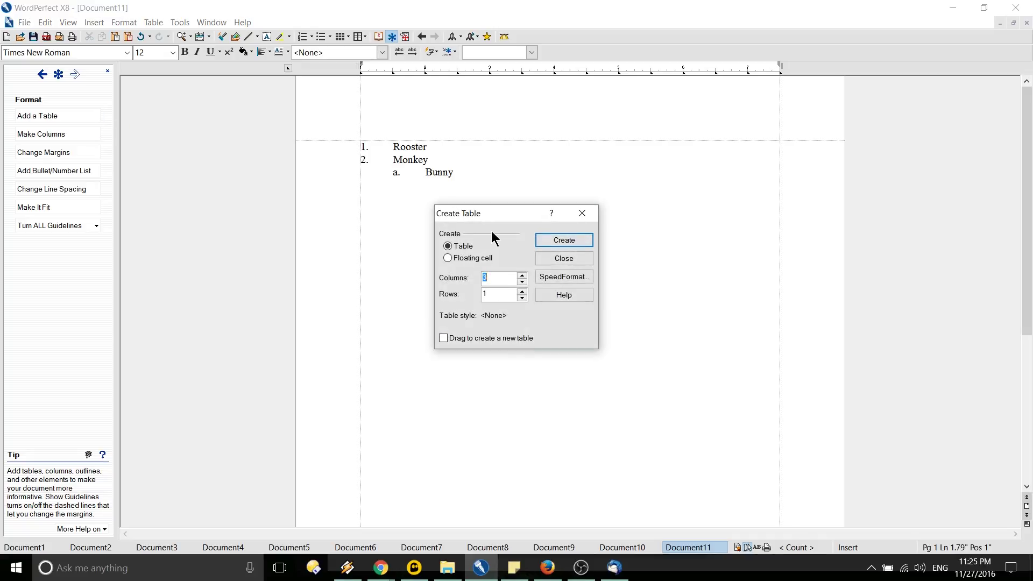
{"action": "left_click_drag", "start_coordinate": [511, 213], "coordinate": [533, 221]}
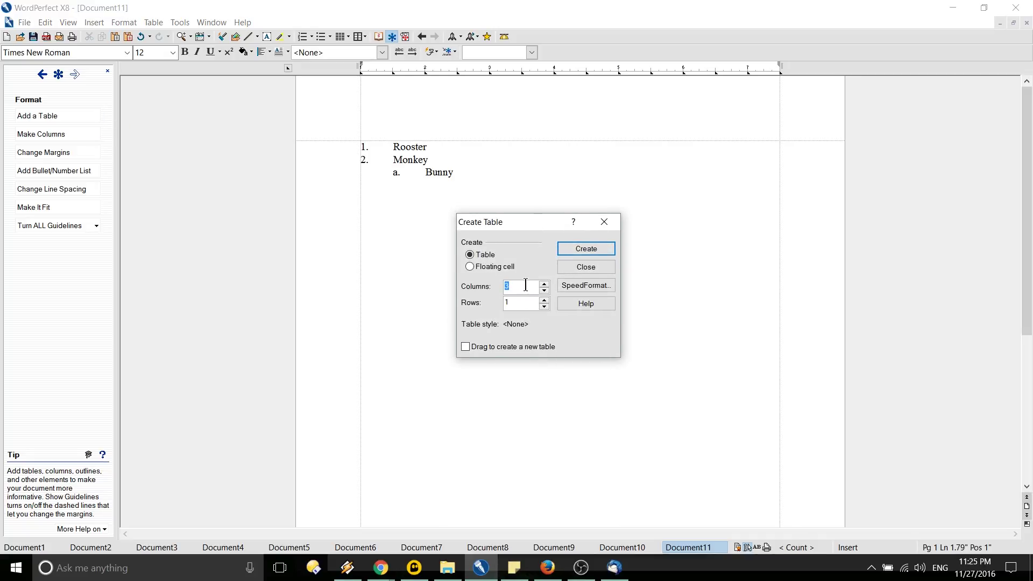
{"action": "type", "text": "5"}
{"action": "double_click", "coordinate": [516, 303]}
{"action": "type", "text": "3"}
{"action": "left_click", "coordinate": [597, 248]}
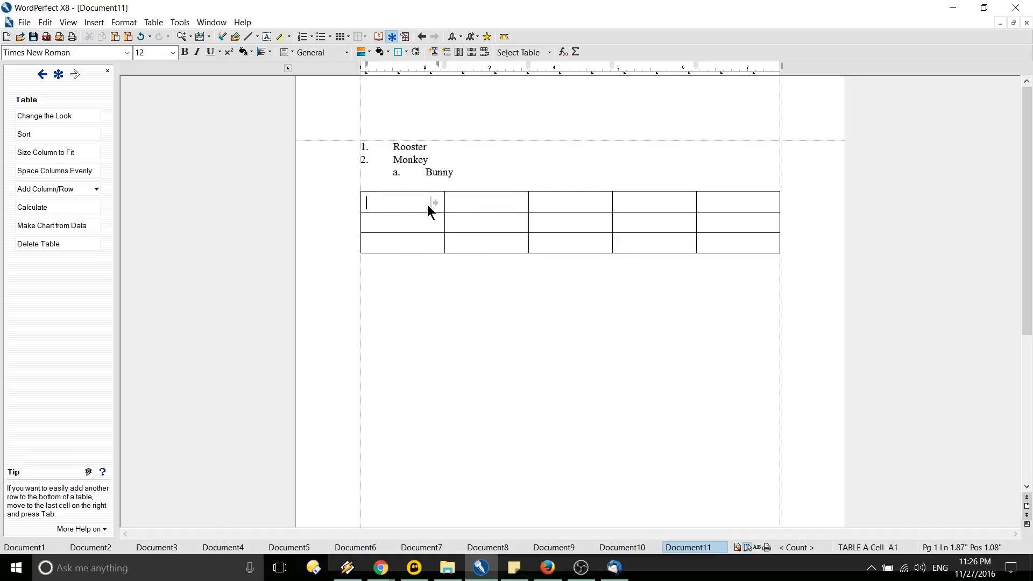
Move through the table cells, then place the cursor on the line below the table.
{"action": "left_click", "coordinate": [463, 203]}
{"action": "left_click", "coordinate": [538, 205]}
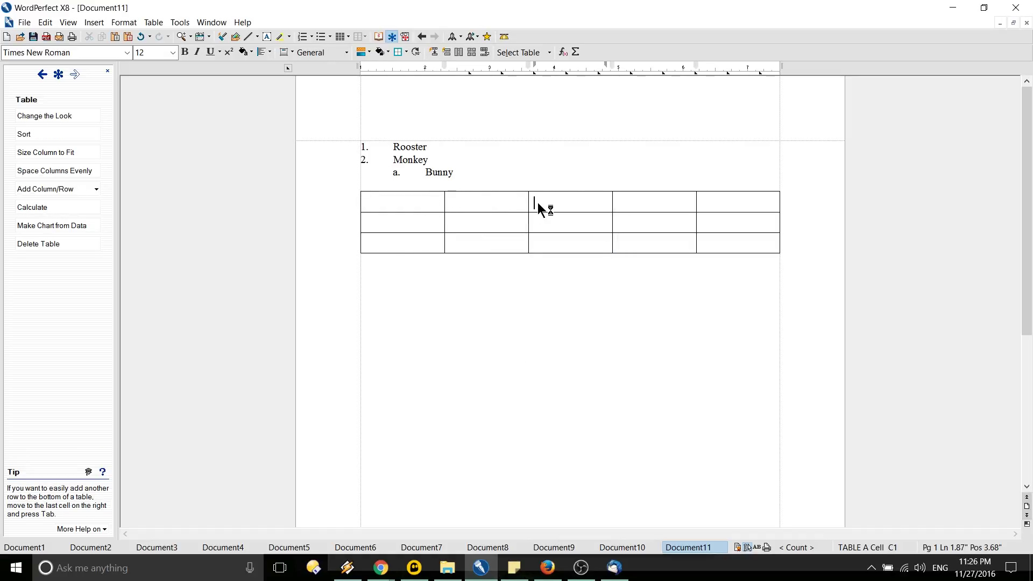
{"action": "left_click", "coordinate": [644, 199]}
{"action": "left_click", "coordinate": [639, 218]}
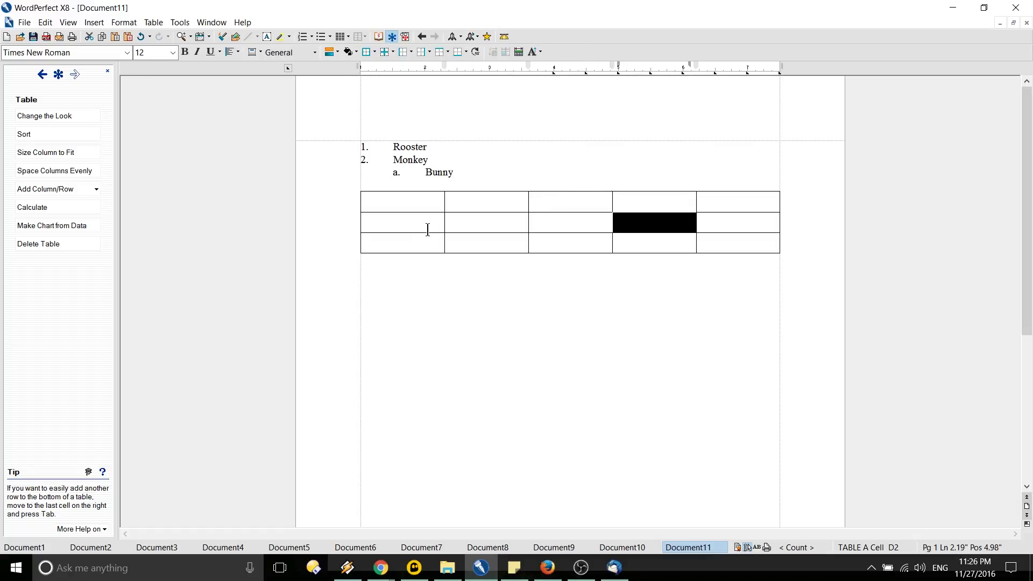
{"action": "left_click", "coordinate": [416, 245]}
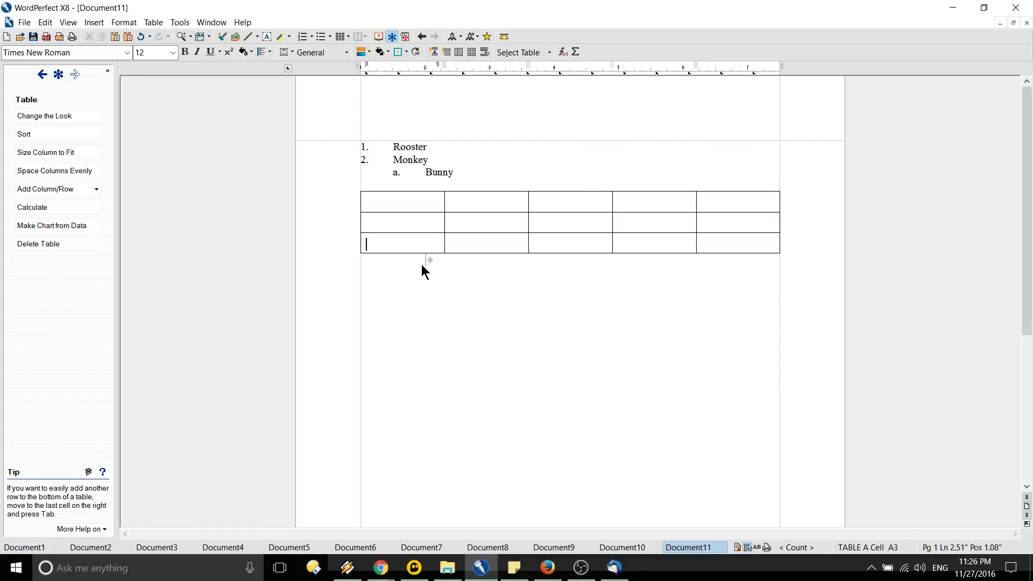
{"action": "left_click", "coordinate": [423, 265]}
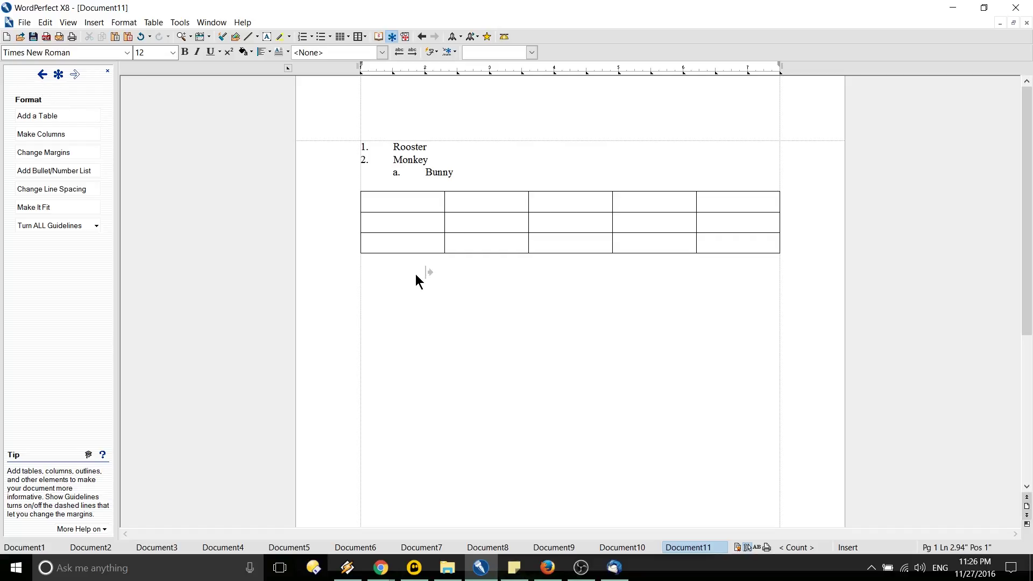
Reopen the table creation settings from the Table menu, close them unchanged, and return to PerfectExpert home.
{"action": "left_click", "coordinate": [155, 23]}
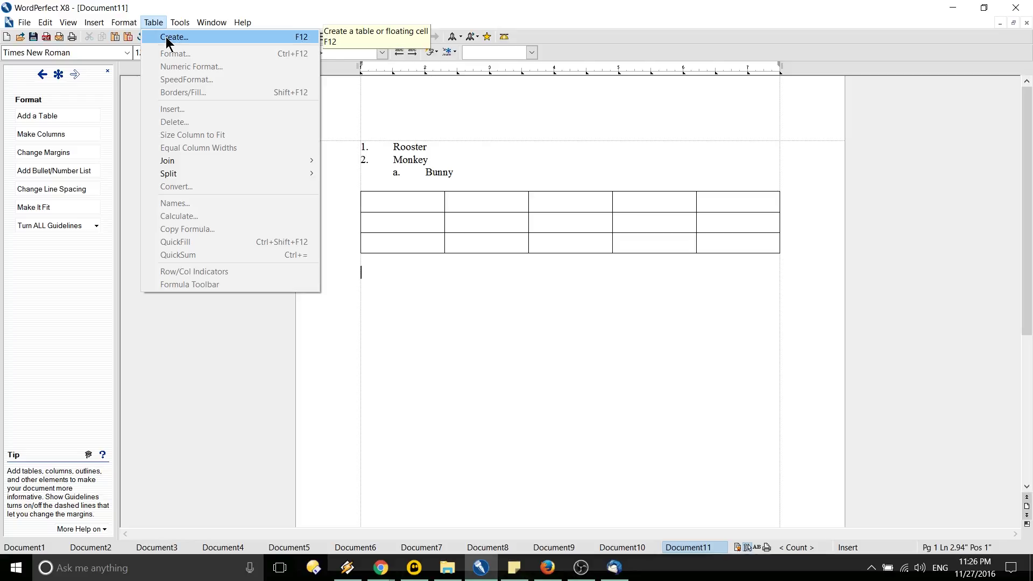
{"action": "left_click", "coordinate": [168, 38]}
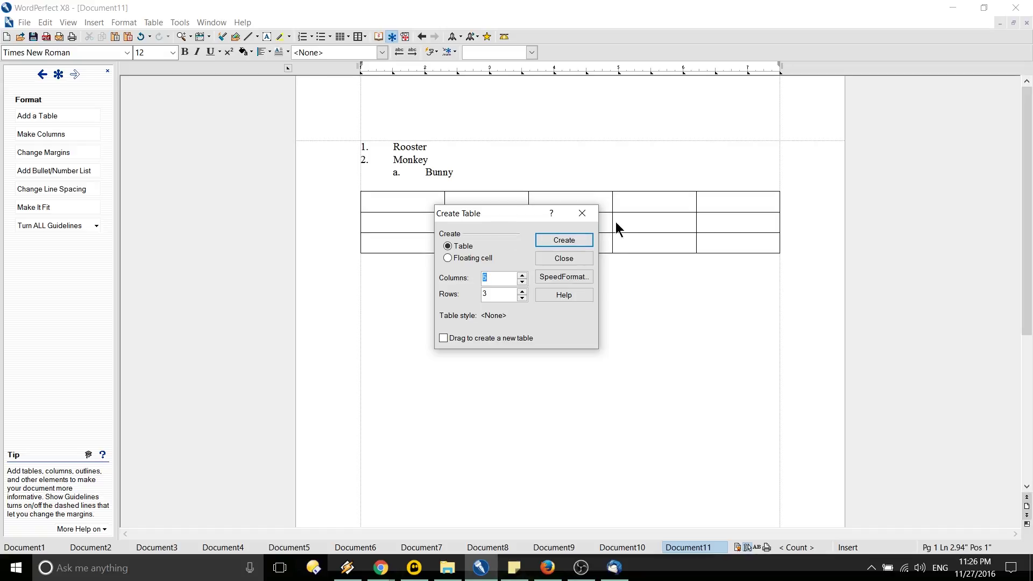
{"action": "key", "text": "Return"}
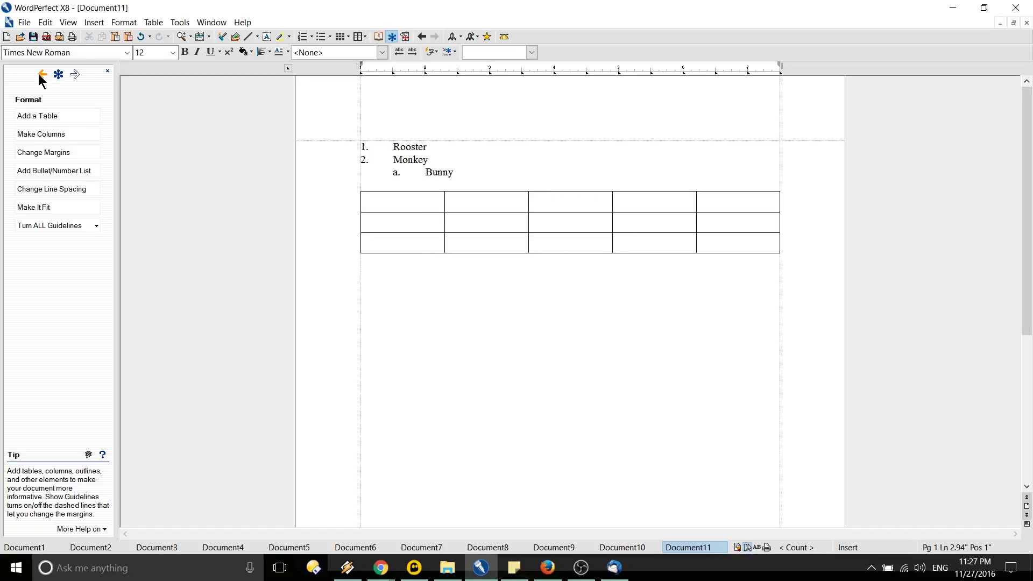
{"action": "left_click", "coordinate": [41, 74]}
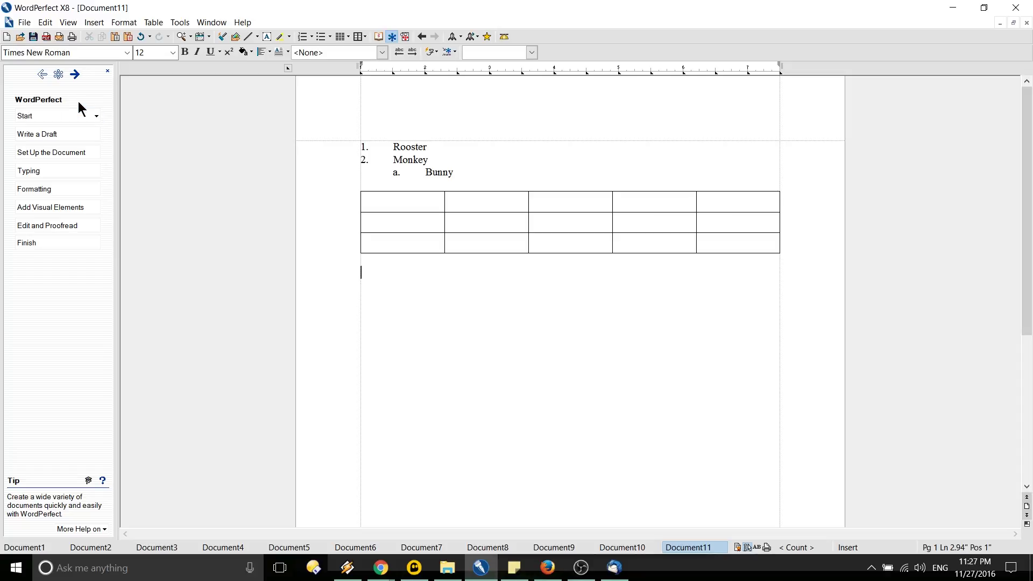